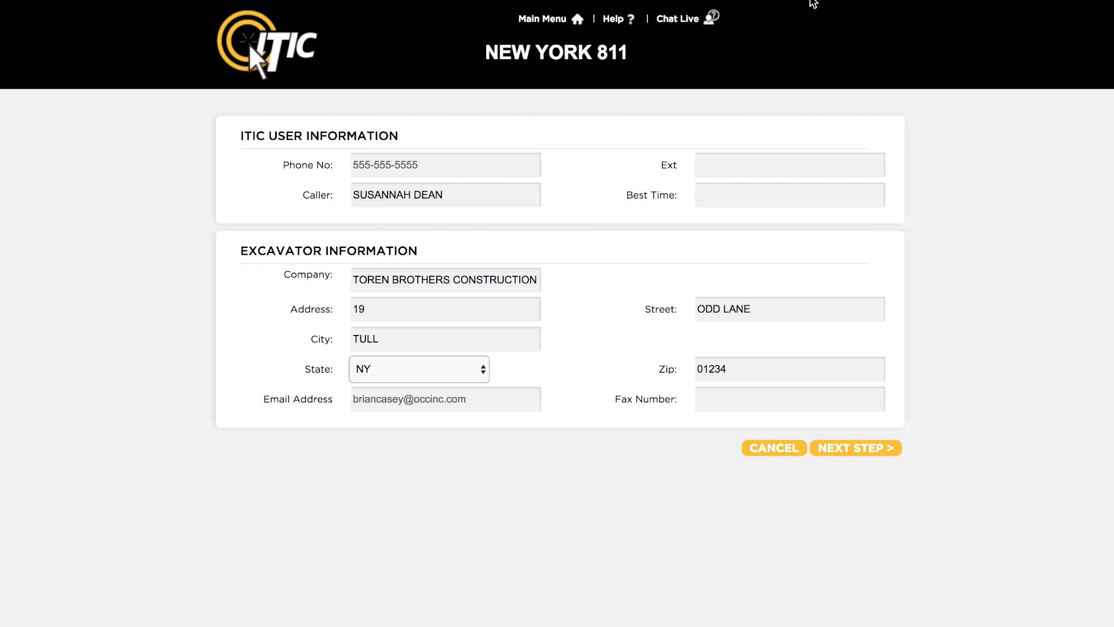
Step: Replace the existing caller name with the suggested match for the new caller's first name
{"action": "left_click", "coordinate": [460, 193]}
{"action": "left_click_drag", "start_coordinate": [460, 193], "coordinate": [335, 196]}
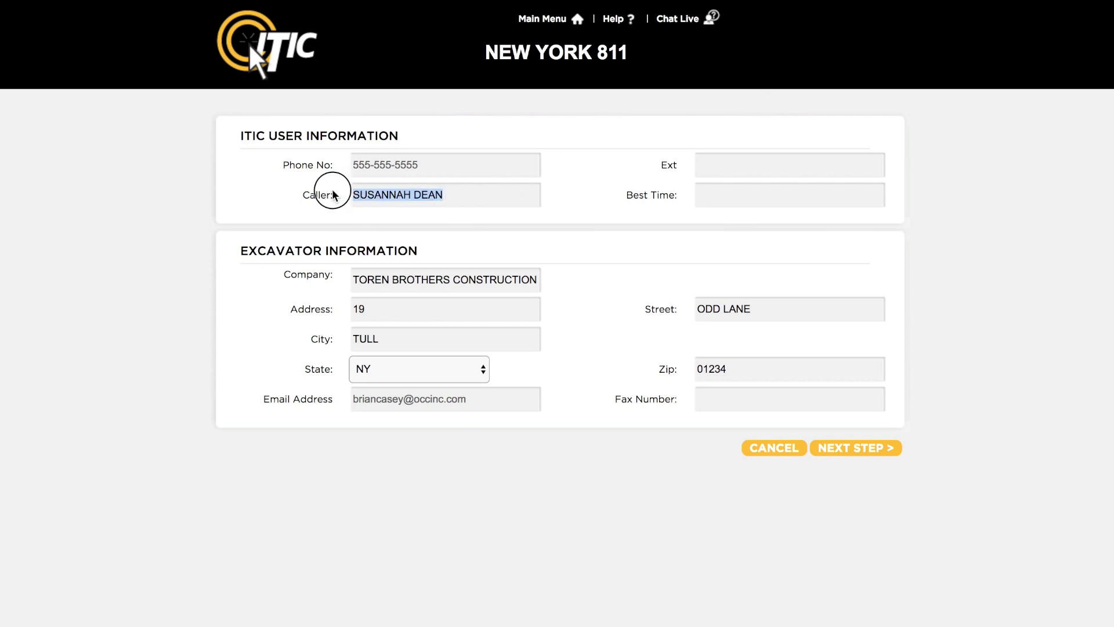
{"action": "type", "text": "Eddie"}
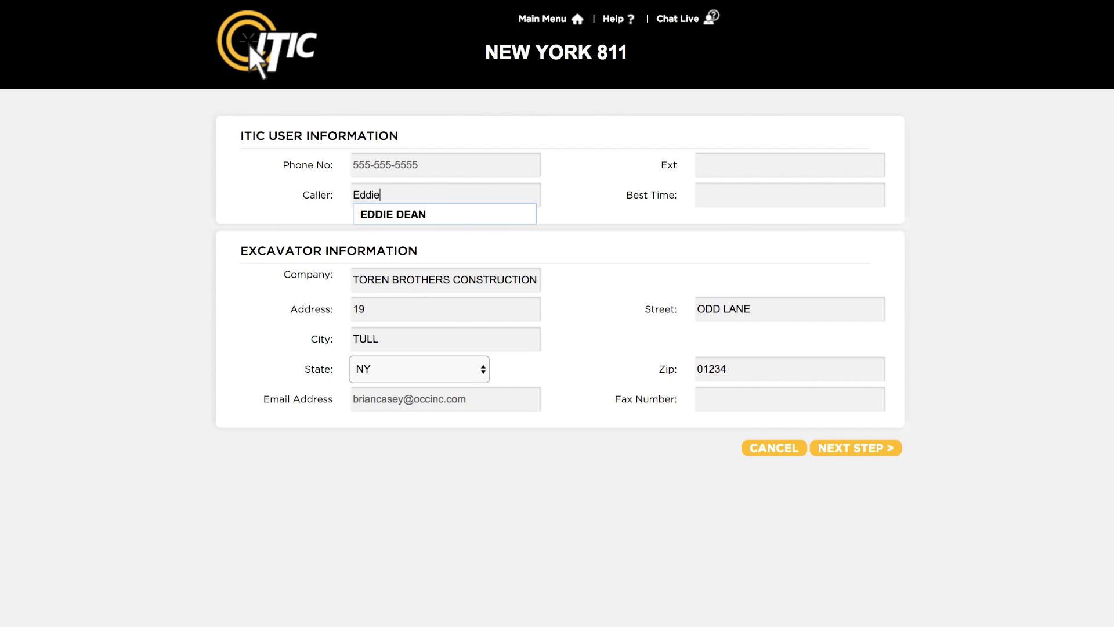
{"action": "key", "text": "Down"}
{"action": "key", "text": "Return"}
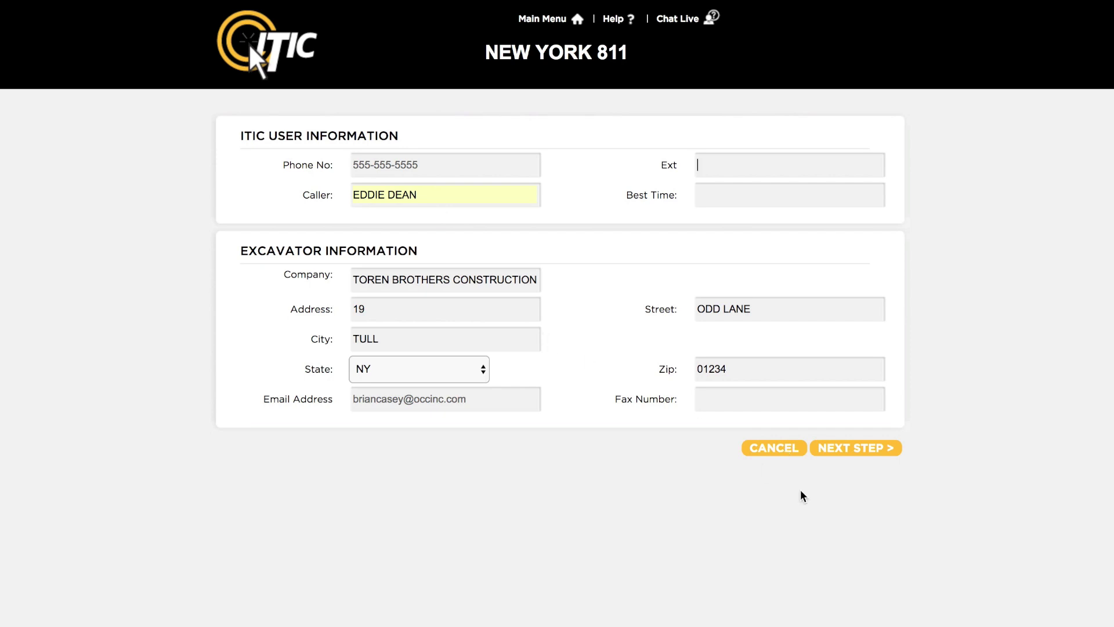
Step: On the contact step, enter a new field contact name and phone number
{"action": "left_click", "coordinate": [878, 451]}
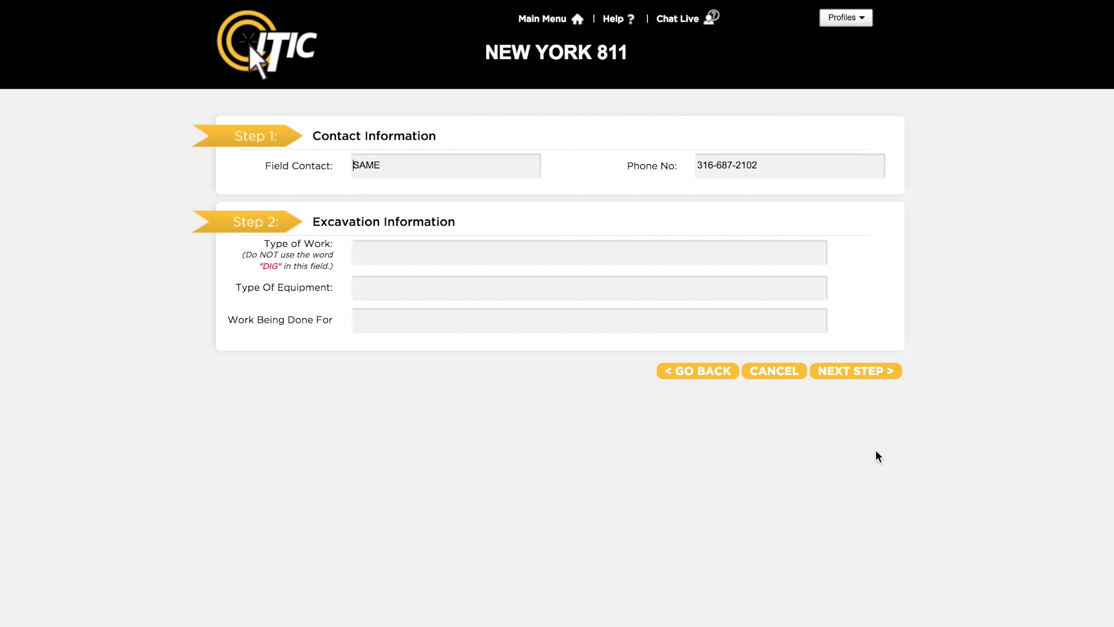
{"action": "double_click", "coordinate": [419, 157]}
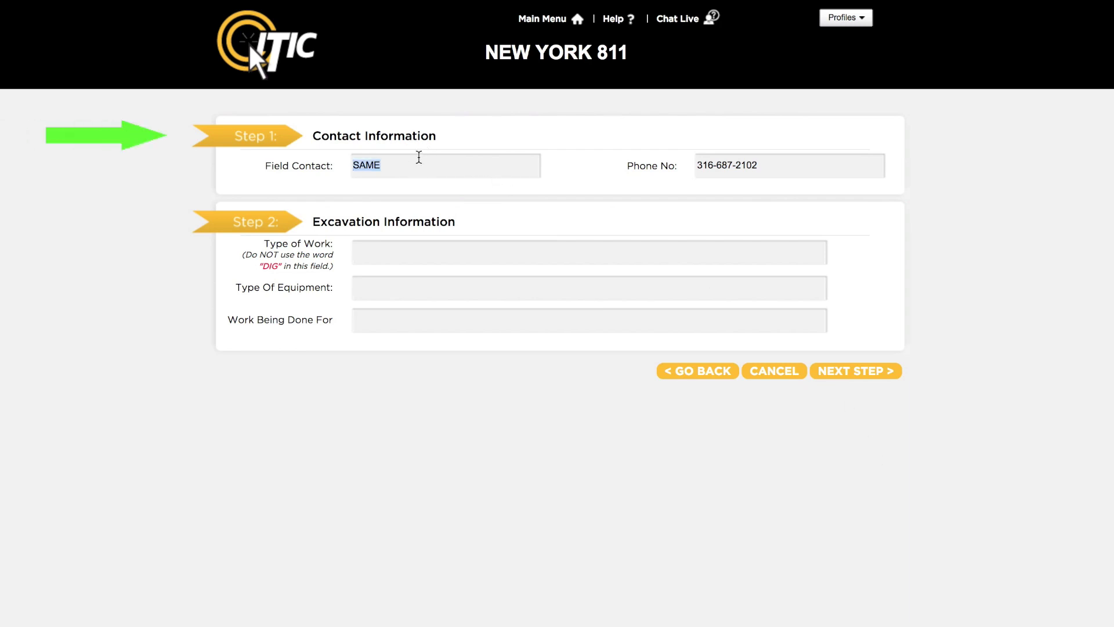
{"action": "left_click", "coordinate": [709, 163]}
{"action": "triple_click", "coordinate": [709, 163]}
{"action": "type", "text": "555555"}
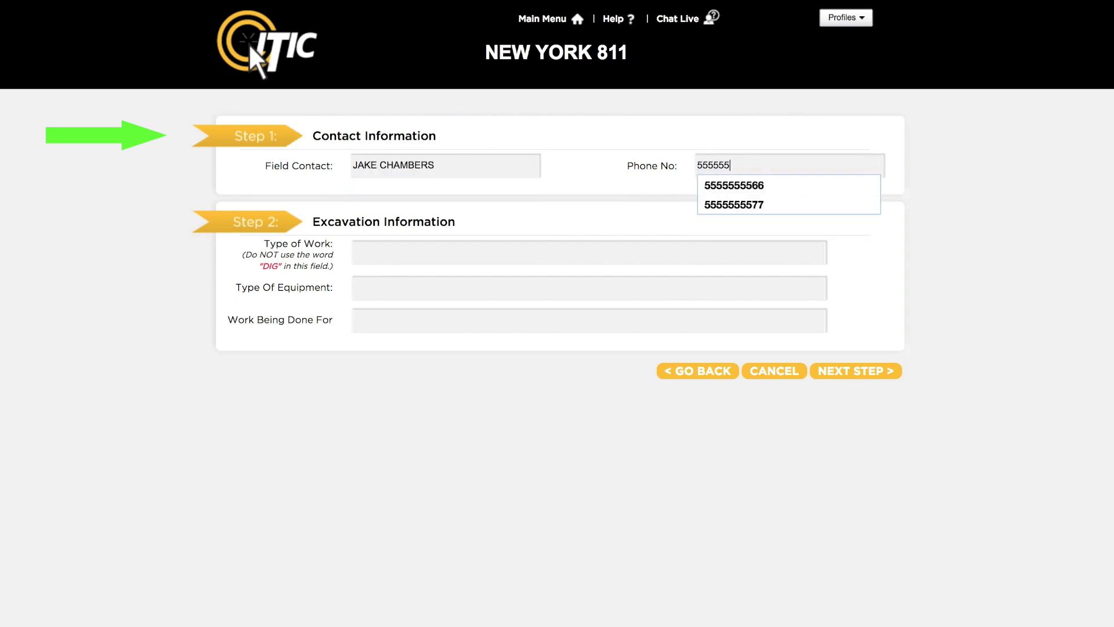
{"action": "type", "text": "7777"}
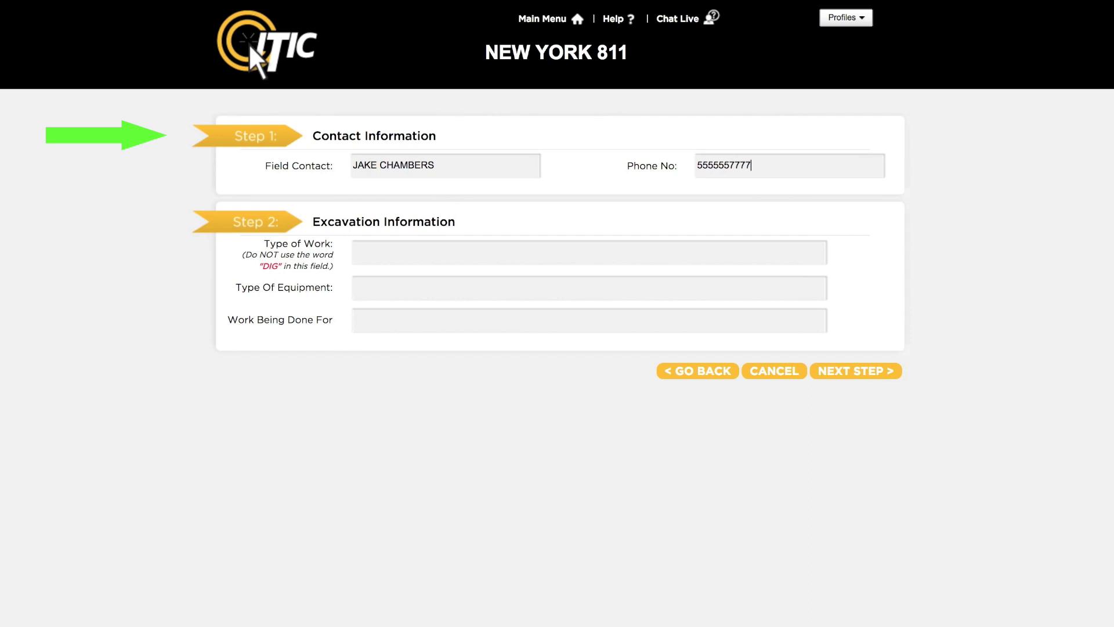
Step: Set type of work REPAIR SEWER, equipment BACKHOE, TRENCHER, and the customer's name, then continue
{"action": "left_click", "coordinate": [600, 253]}
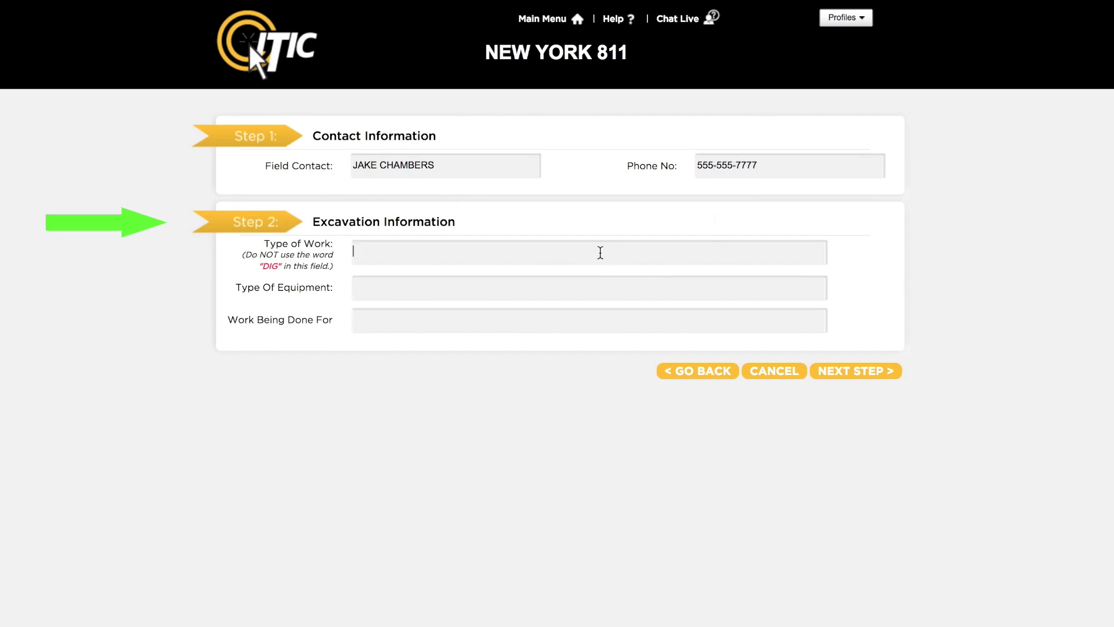
{"action": "type", "text": "r"}
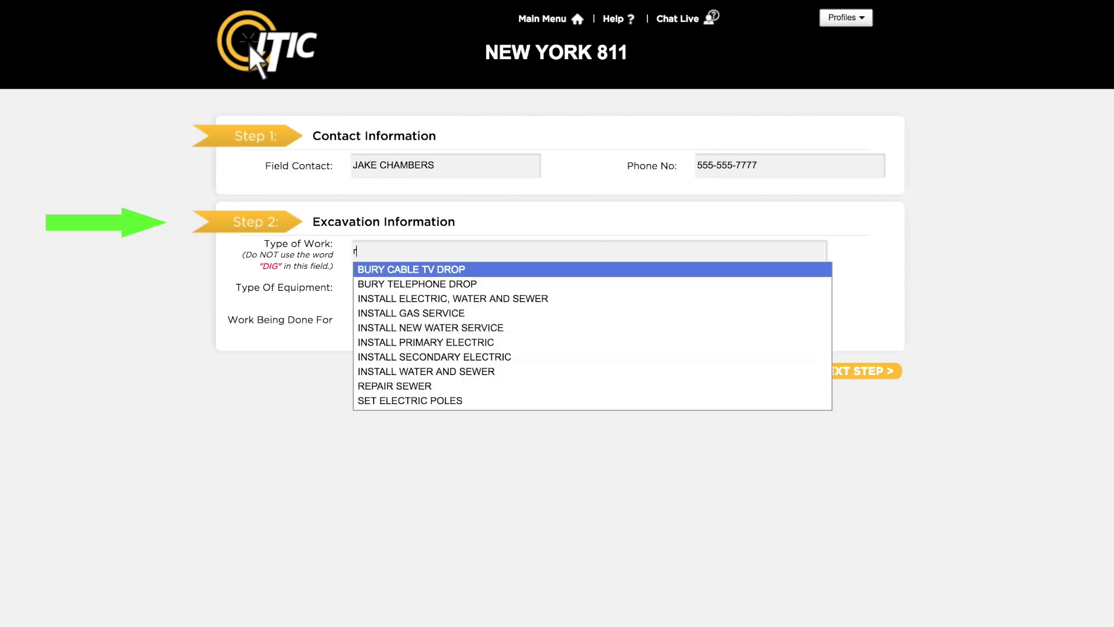
{"action": "type", "text": "epair"}
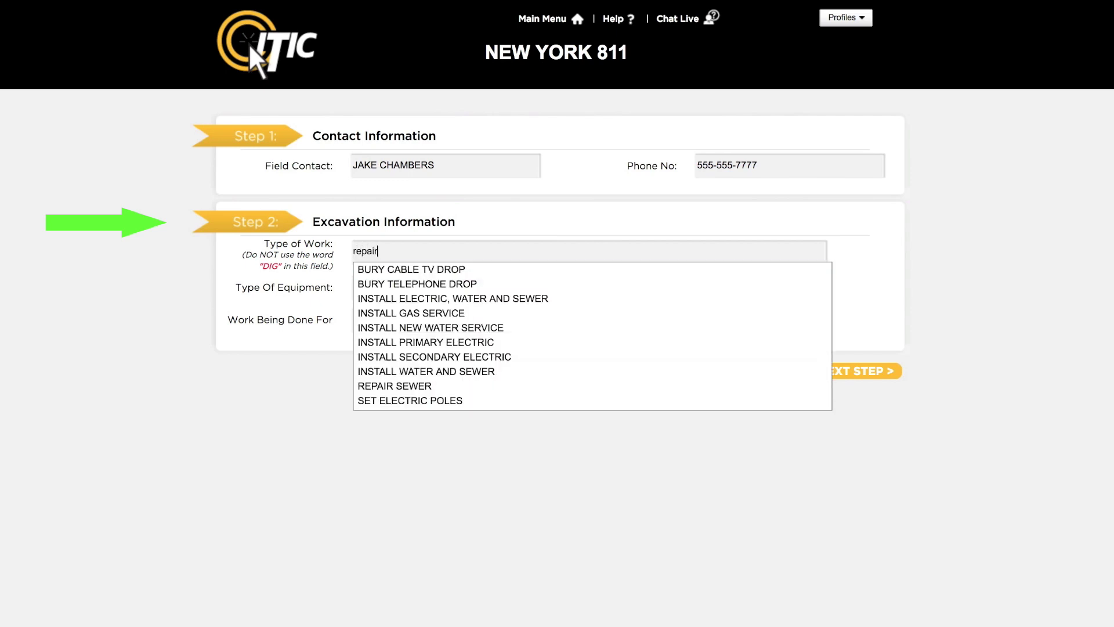
{"action": "key", "text": "Return"}
{"action": "key", "text": "Tab"}
{"action": "type", "text": "backhoe"}
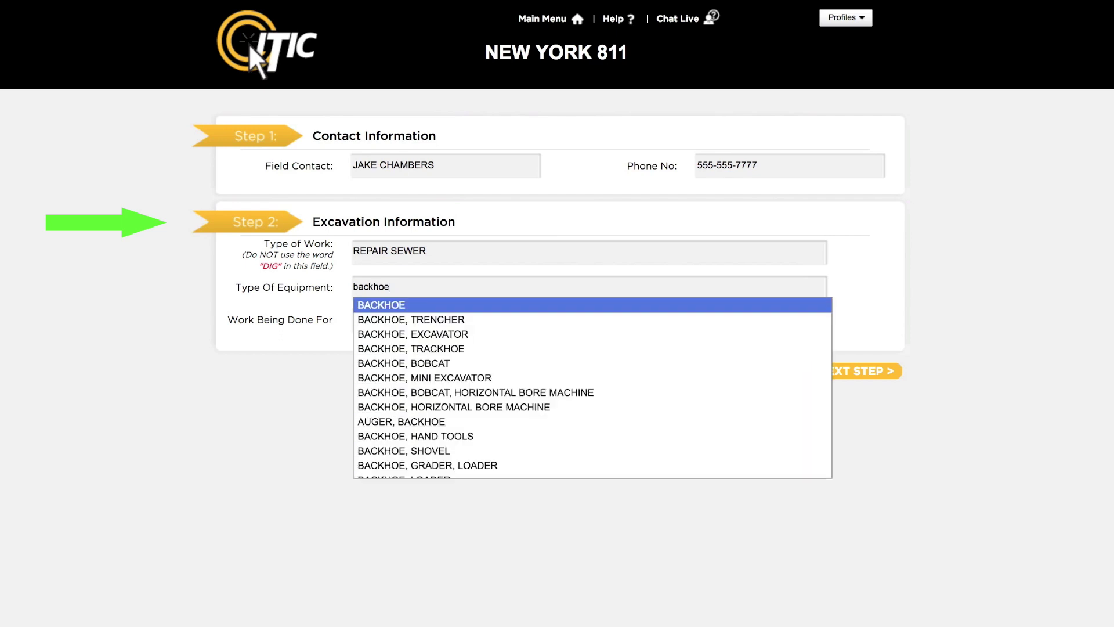
{"action": "key", "text": "Down"}
{"action": "key", "text": "Return"}
{"action": "key", "text": "Tab"}
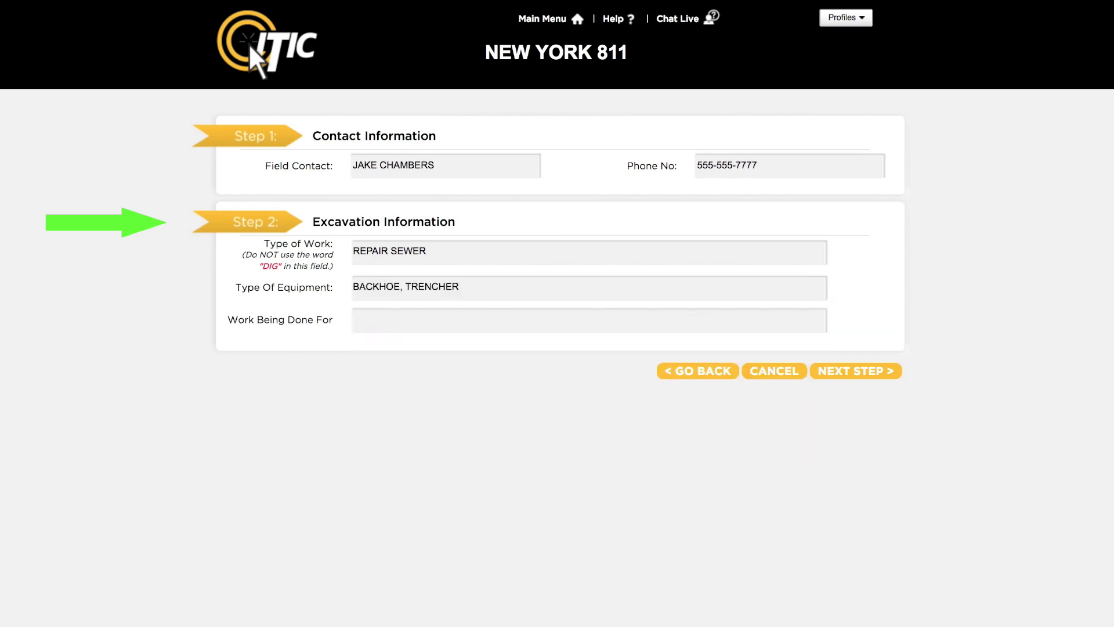
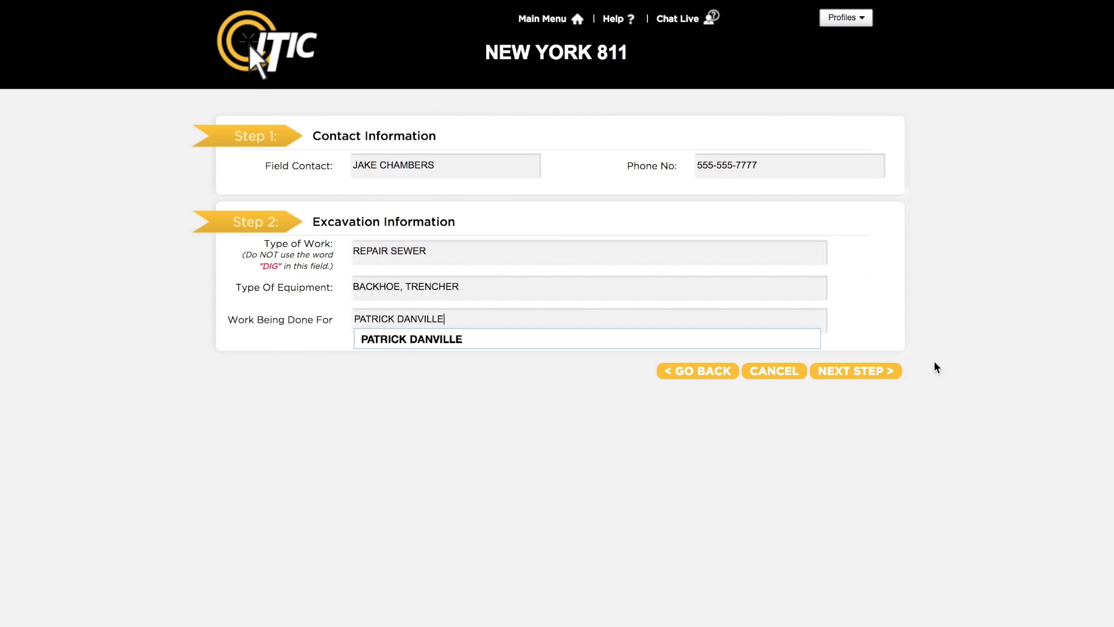
{"action": "left_click", "coordinate": [889, 373]}
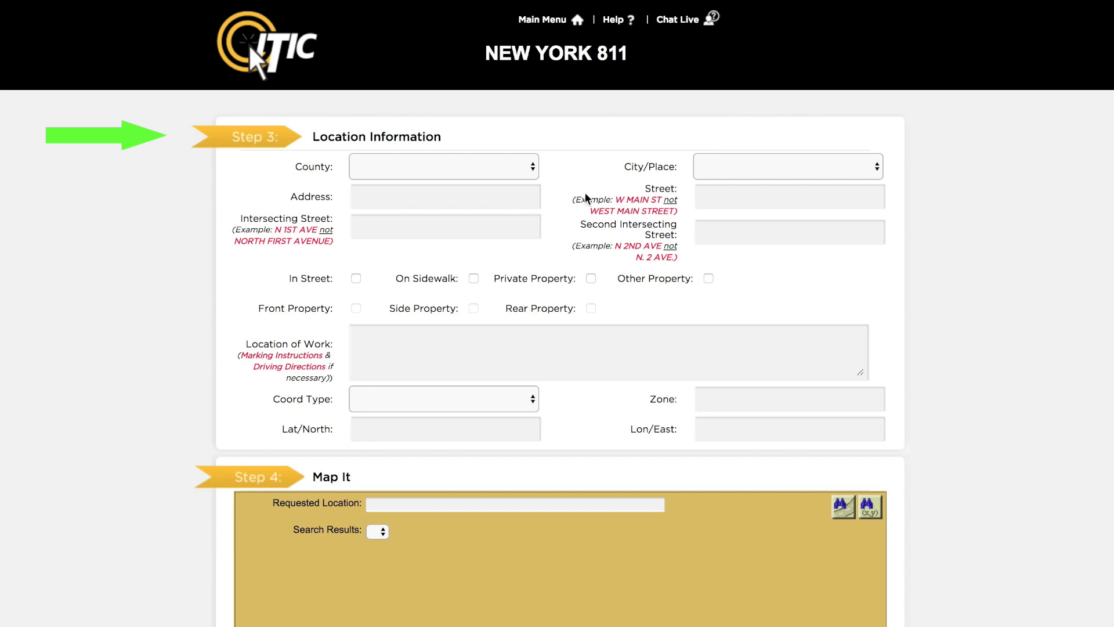
Step: Set the county to KINGS and the city to BROOKLYN
{"action": "left_click", "coordinate": [526, 167]}
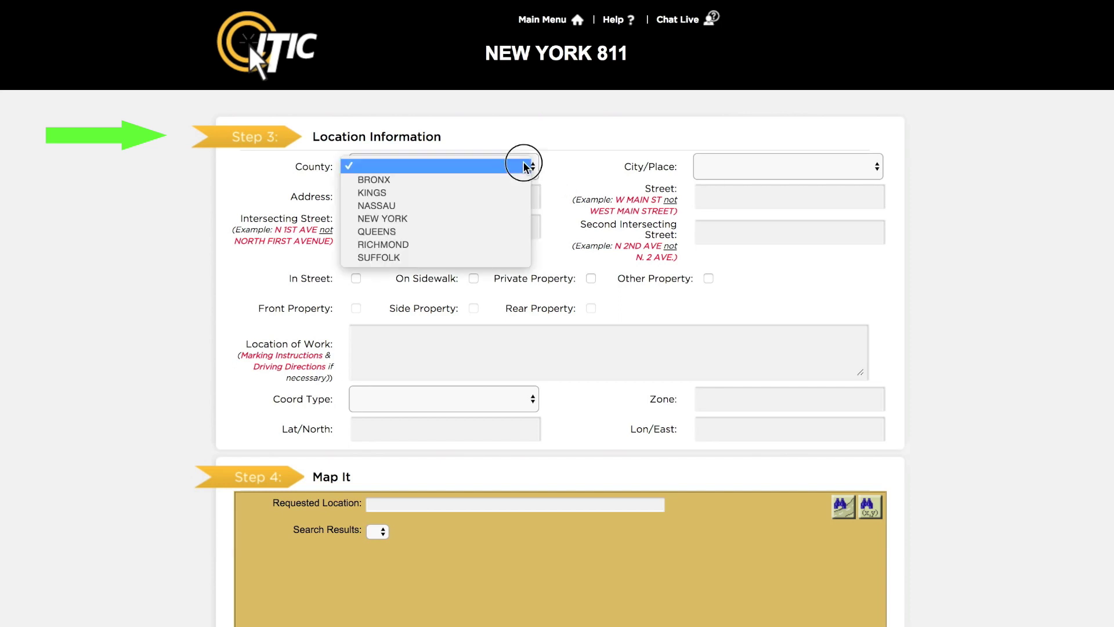
{"action": "left_click", "coordinate": [510, 193]}
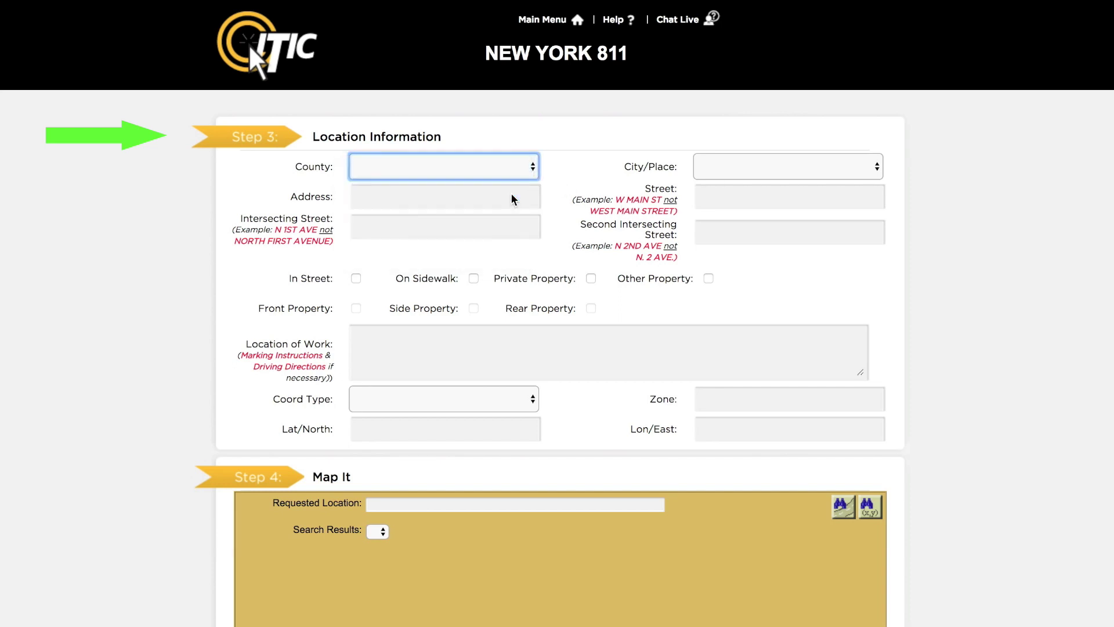
{"action": "left_click", "coordinate": [750, 167]}
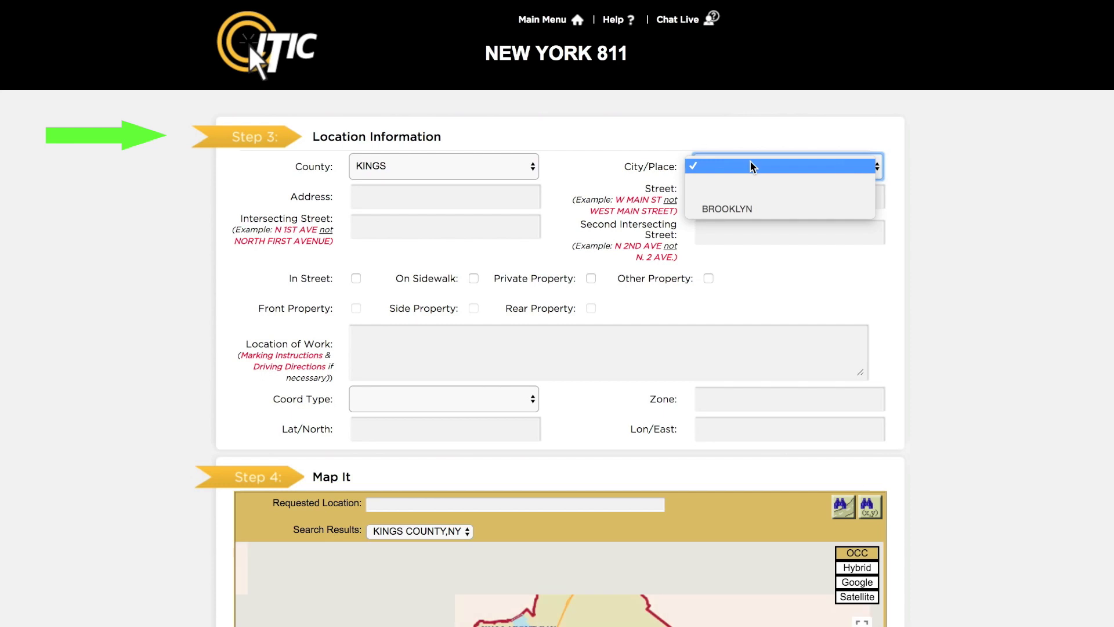
{"action": "left_click", "coordinate": [751, 208]}
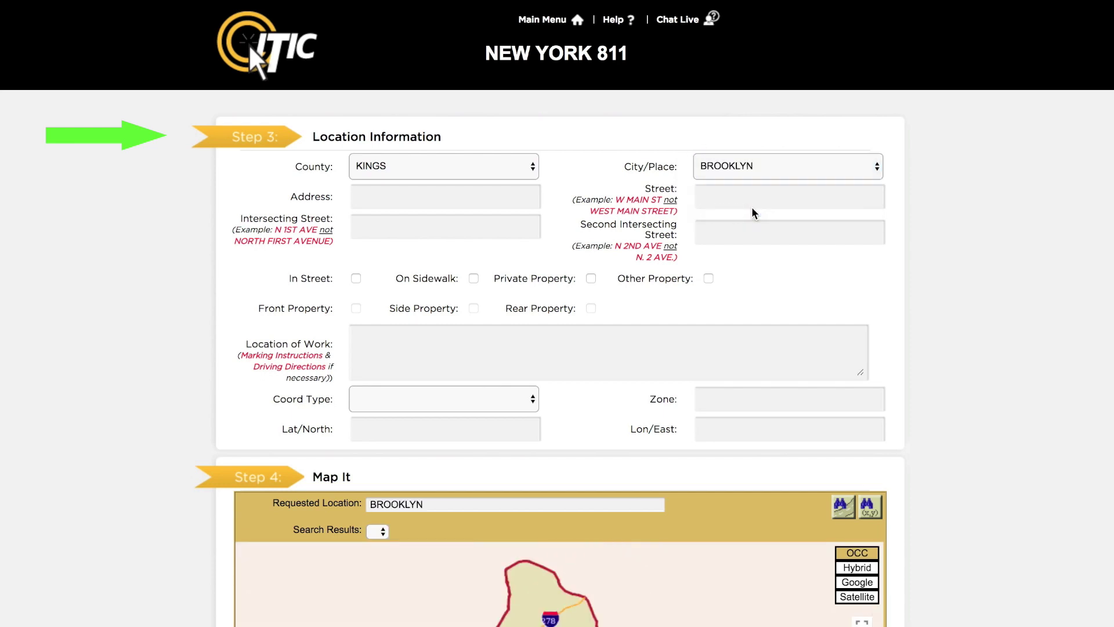
Step: Enter the Terrace Pl street address with intersecting streets PROSPECT AVE and SHERMAN ST
{"action": "key", "text": "Tab"}
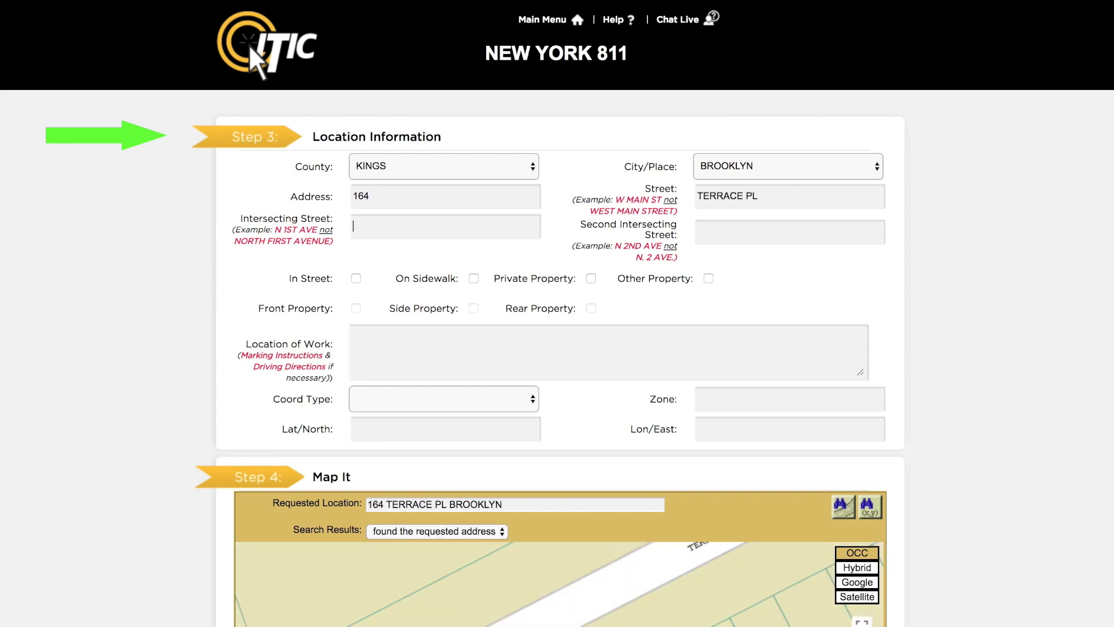
{"action": "type", "text": "prospect ave"}
{"action": "key", "text": "Tab"}
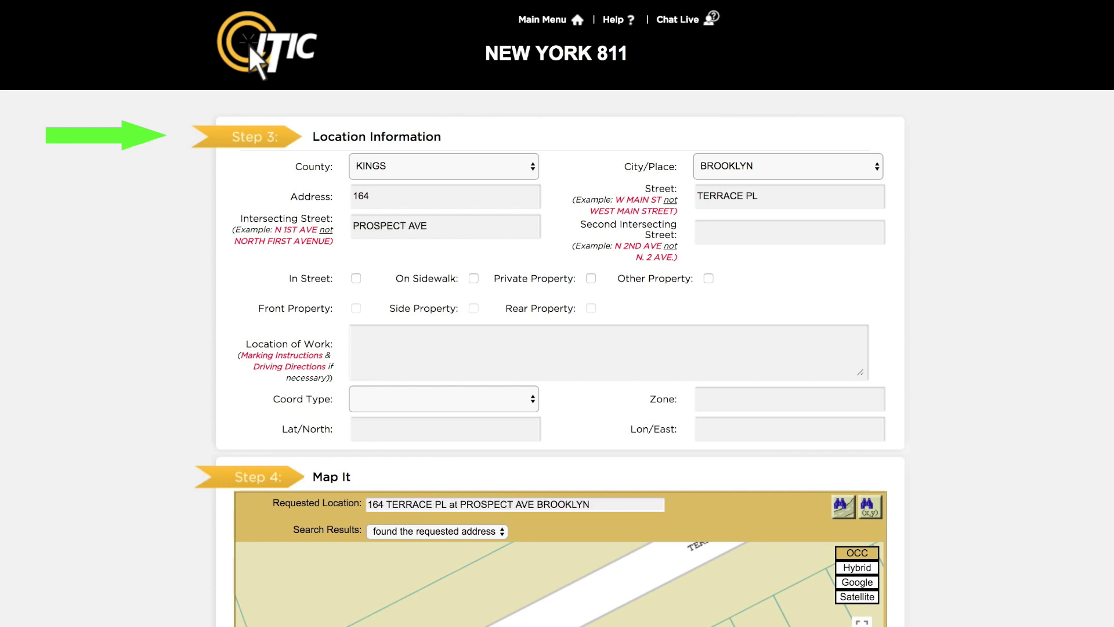
{"action": "type", "text": "sherman st"}
{"action": "key", "text": "Tab"}
Step: Check In Street, On Sidewalk, Private Property and Front Property
{"action": "left_click", "coordinate": [356, 280]}
{"action": "left_click", "coordinate": [474, 279]}
{"action": "left_click", "coordinate": [591, 279]}
{"action": "left_click", "coordinate": [357, 308]}
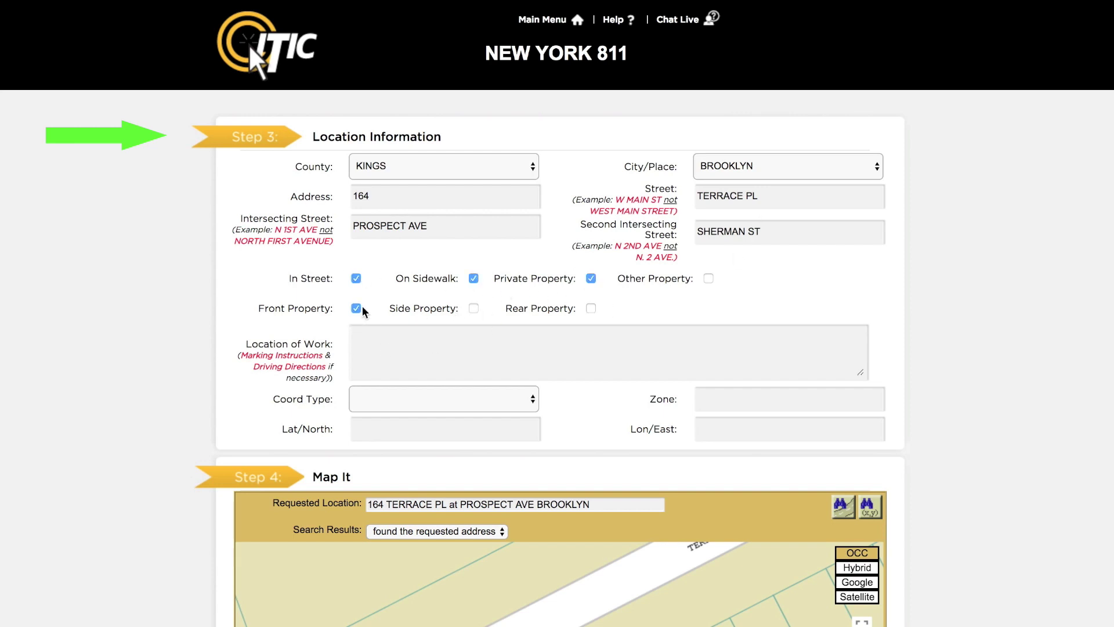
Step: Enter Location of Work: 'mark from front side of house to north curb of terrace pl for width of lot.'
{"action": "left_click", "coordinate": [387, 337]}
{"action": "type", "text": "mark from front side of house to"}
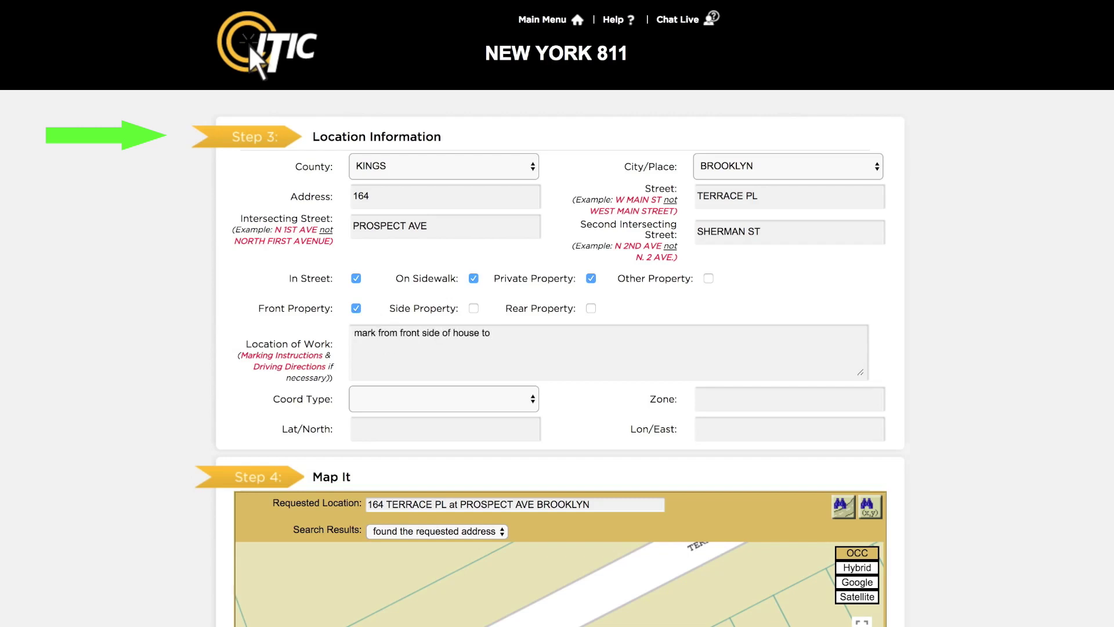
{"action": "type", "text": " north curb of terrace pl for width of lot."}
{"action": "key", "text": "Tab"}
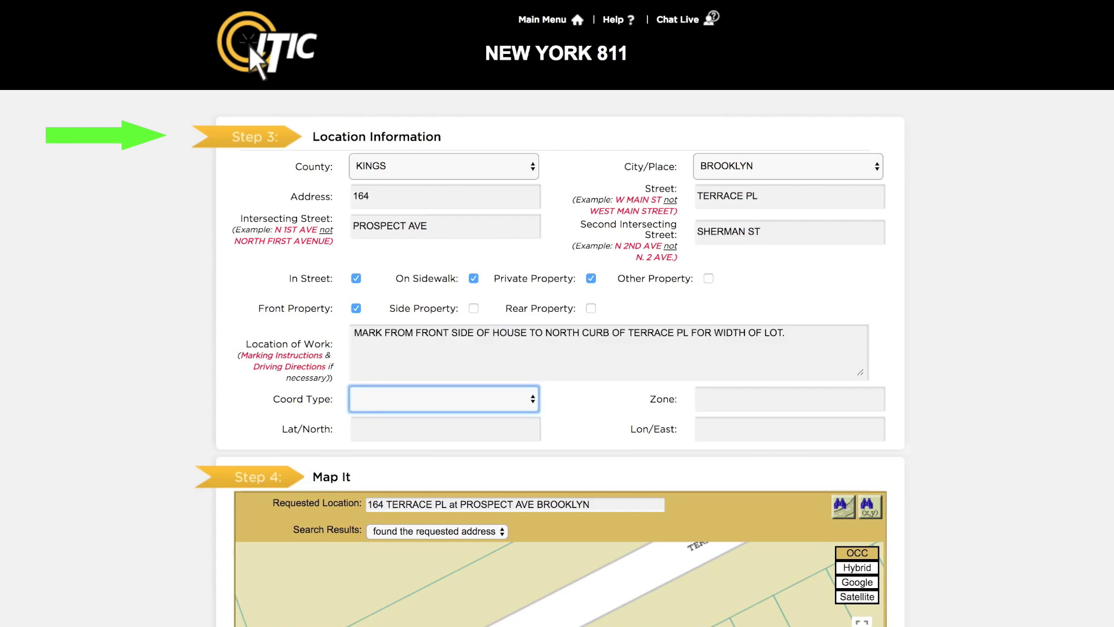
Step: Scroll down to bring the Step 4 map with the outlined work area into view
{"action": "scroll", "coordinate": [998, 340], "scroll_direction": "down", "scroll_amount": 5}
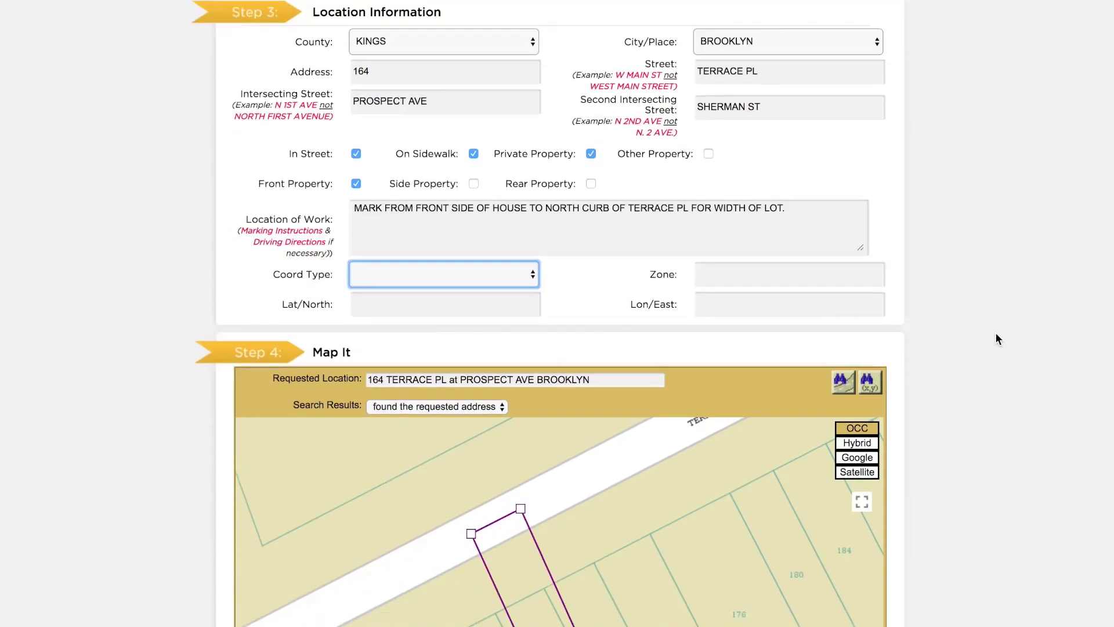
{"action": "scroll", "coordinate": [995, 334], "scroll_direction": "down", "scroll_amount": 3}
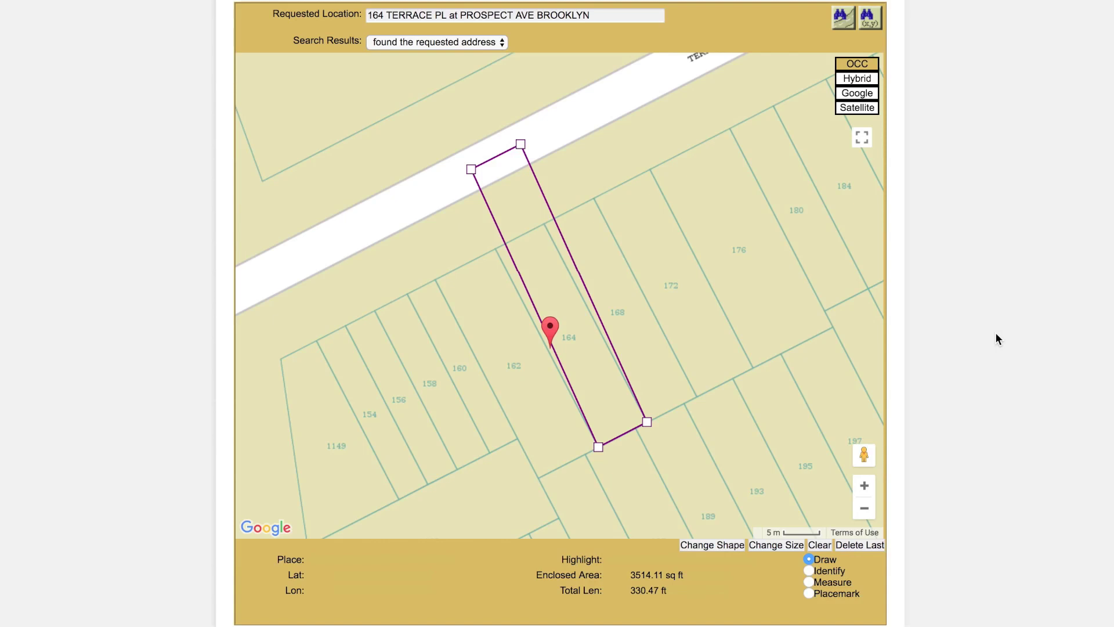
Step: Zoom the map out, identify the lot, the Prospect Ave corner lot and Terrace Pl, then choose Measure
{"action": "left_click", "coordinate": [864, 508]}
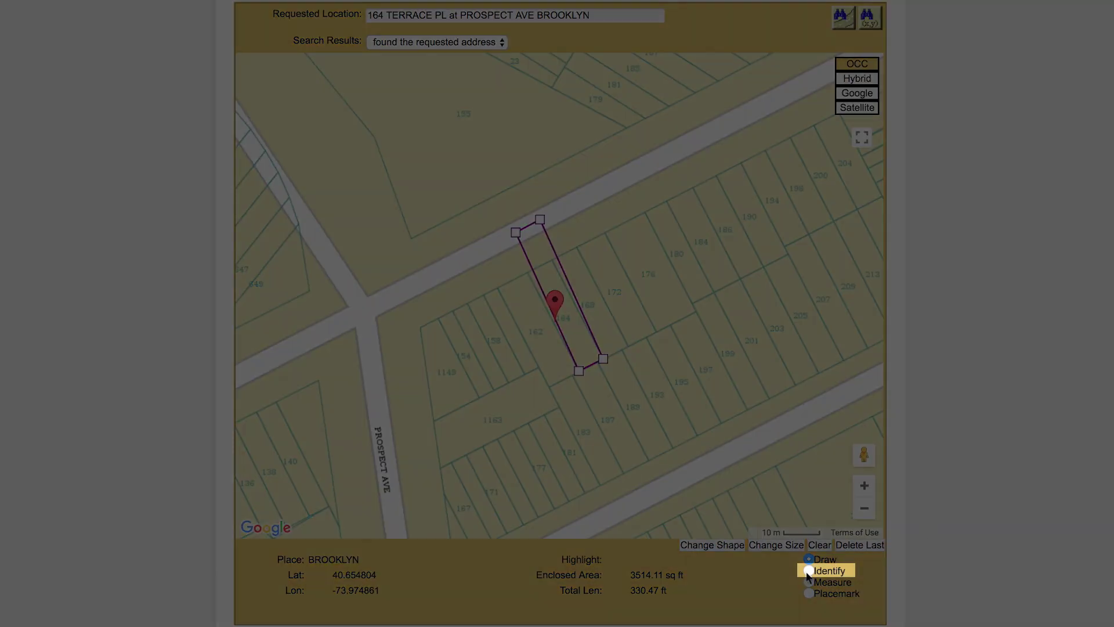
{"action": "left_click", "coordinate": [808, 570]}
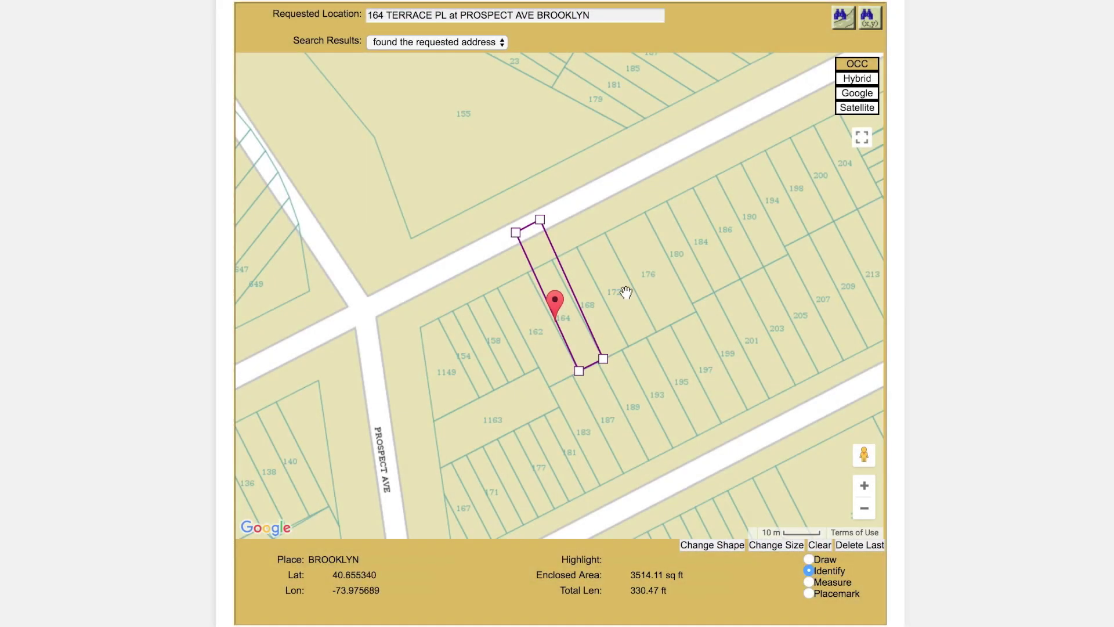
{"action": "left_click", "coordinate": [560, 278]}
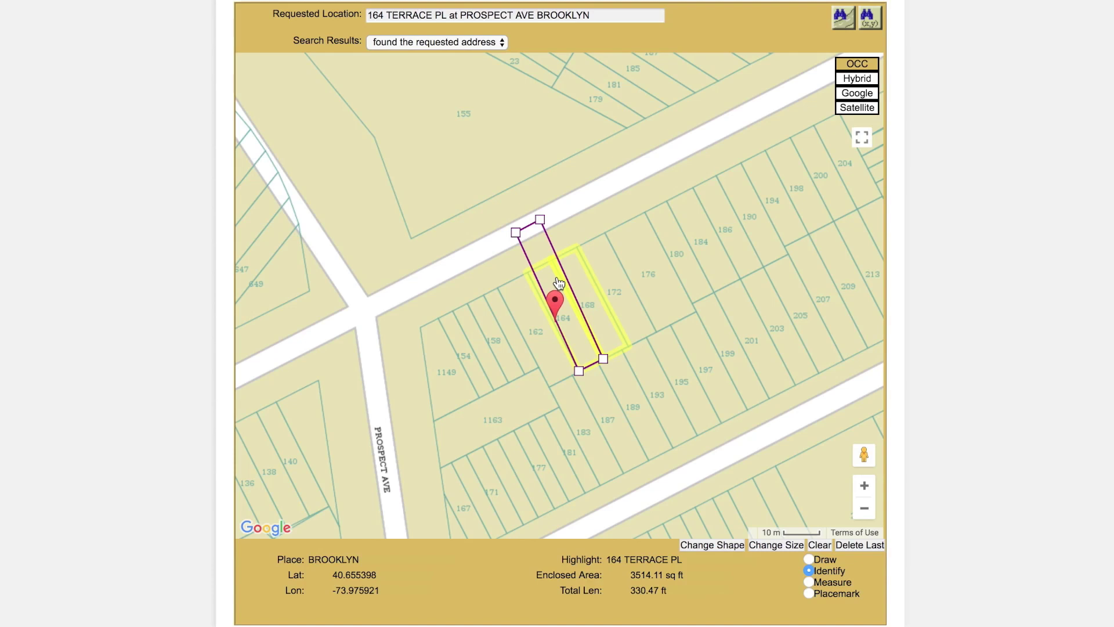
{"action": "left_click", "coordinate": [420, 329]}
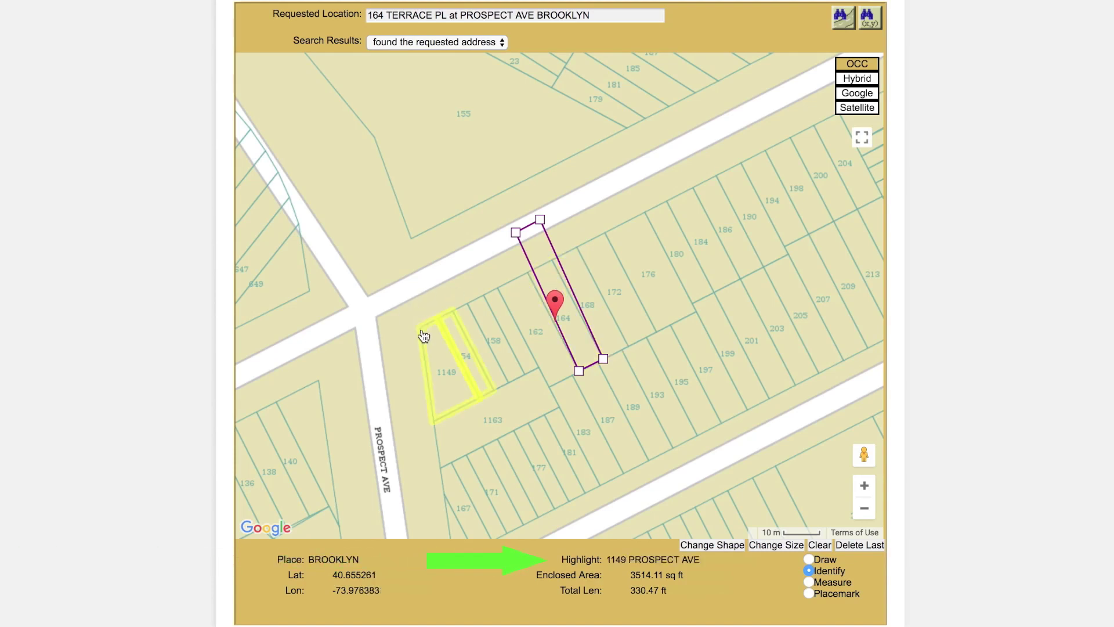
{"action": "left_click", "coordinate": [442, 265]}
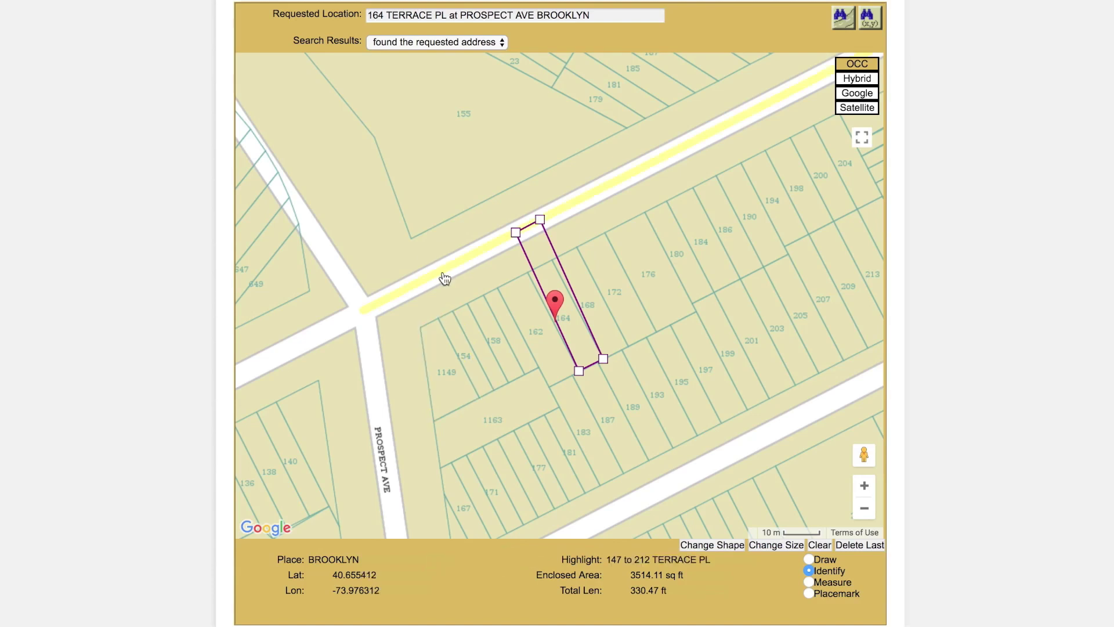
{"action": "left_click", "coordinate": [809, 582]}
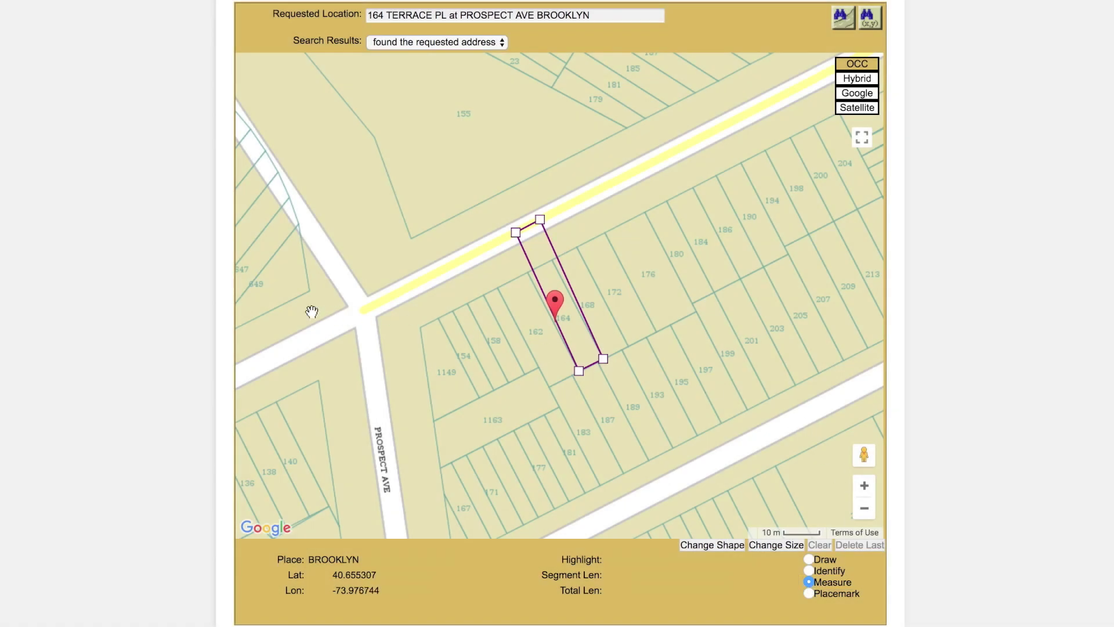
Step: Measure about 233 ft from the Prospect Ave corner to the lot's pin, then choose Placemark
{"action": "left_click", "coordinate": [374, 317]}
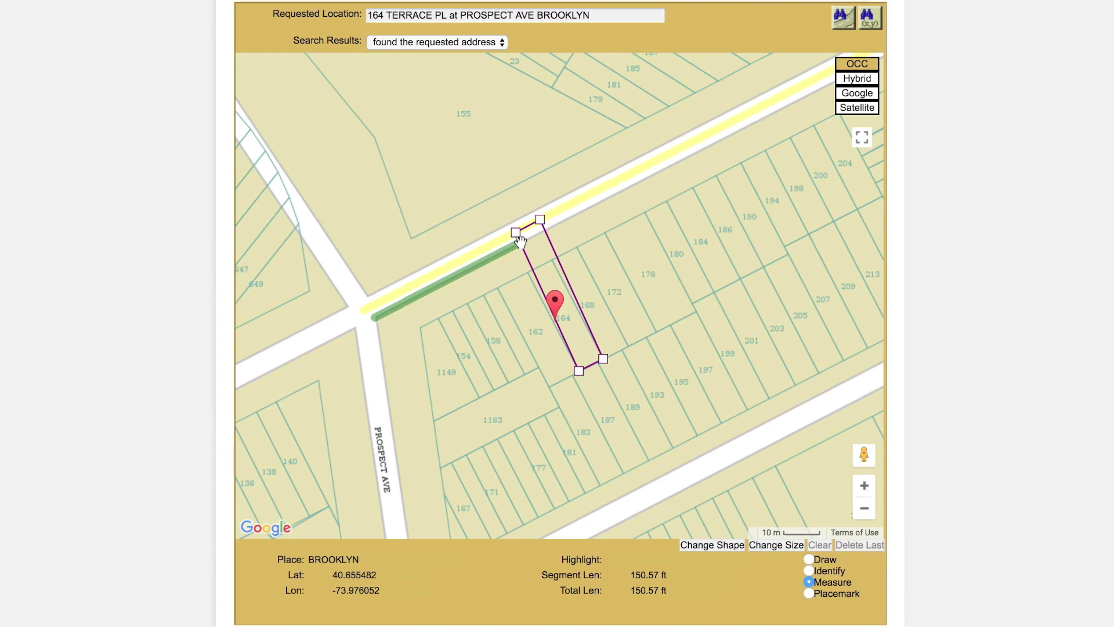
{"action": "left_click", "coordinate": [519, 239]}
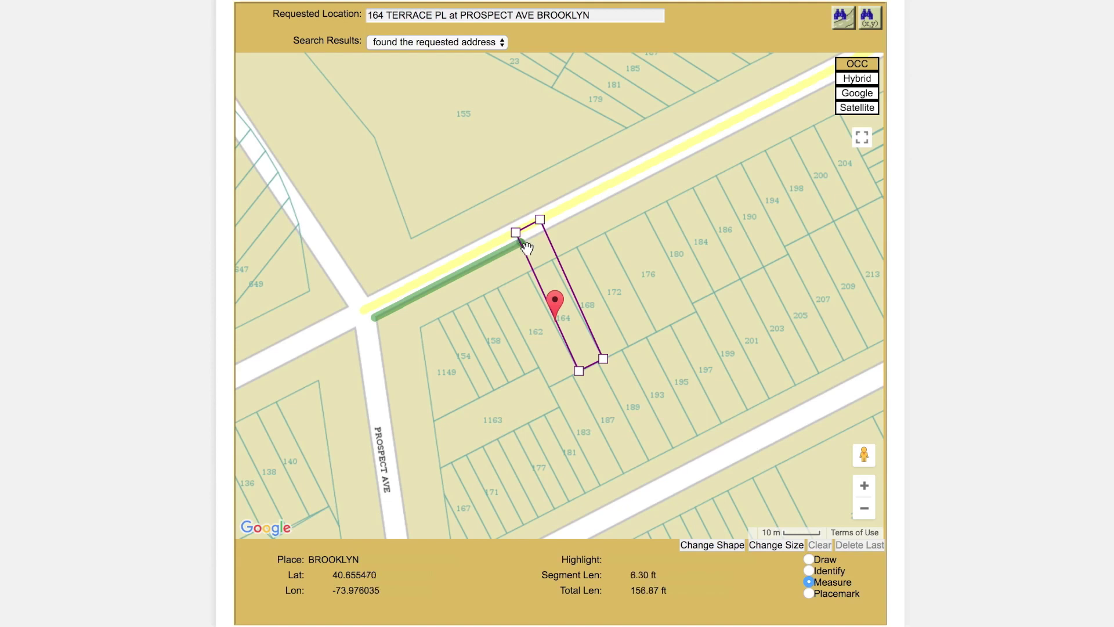
{"action": "left_click", "coordinate": [567, 318]}
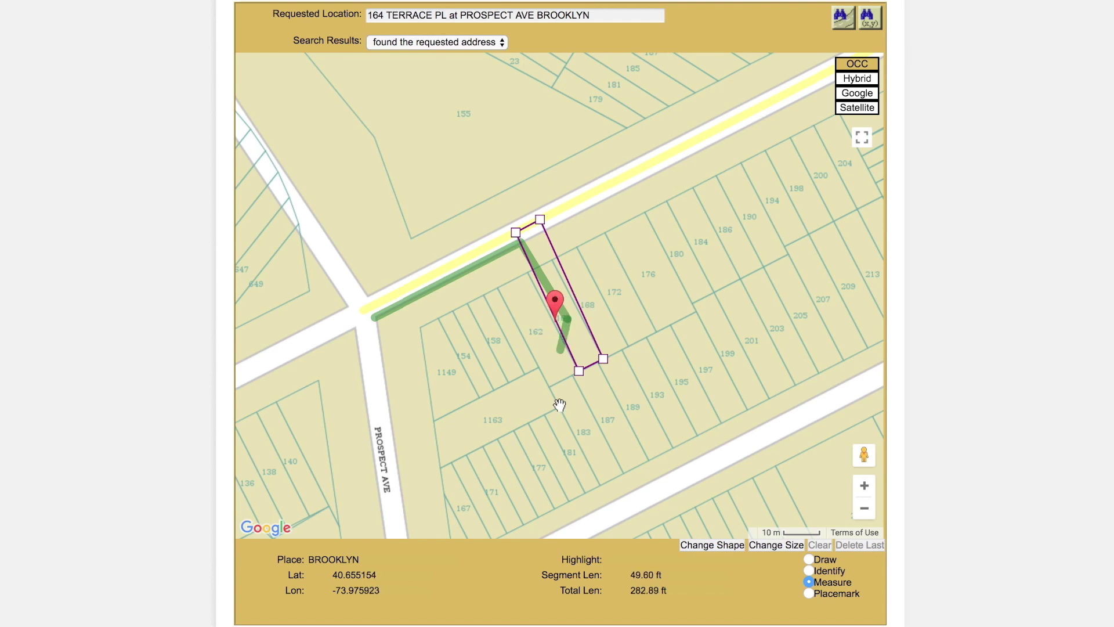
{"action": "left_click", "coordinate": [809, 593]}
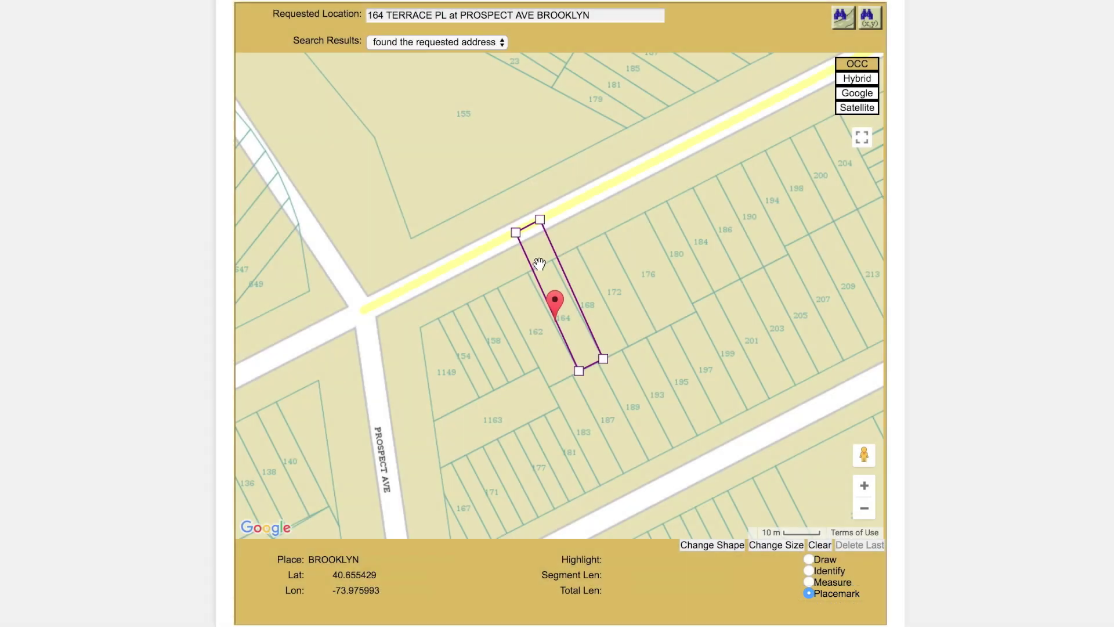
Step: Drop a placemark at the lot's front, try other outline shapes and sizes, then clear the outline
{"action": "left_click", "coordinate": [539, 264]}
{"action": "left_click", "coordinate": [809, 558]}
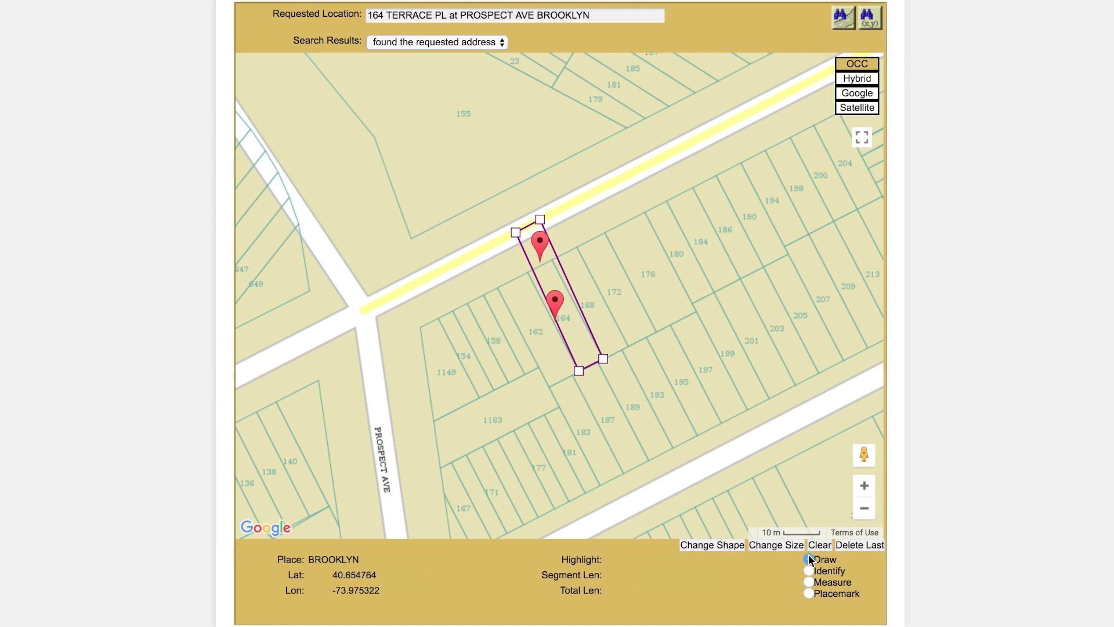
{"action": "left_click", "coordinate": [721, 547]}
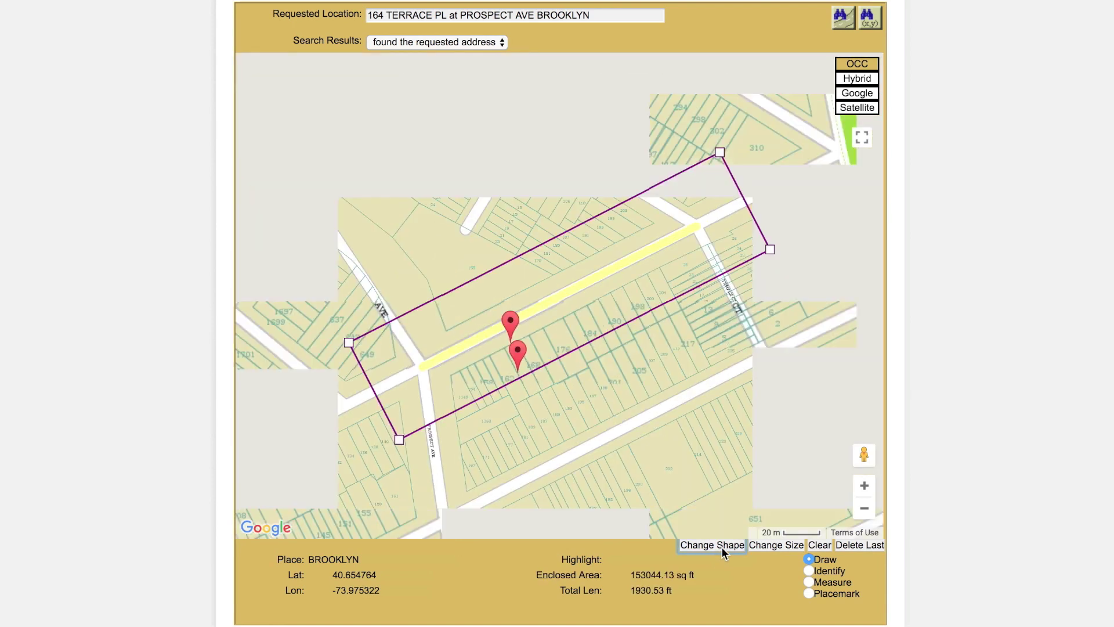
{"action": "left_click", "coordinate": [722, 546]}
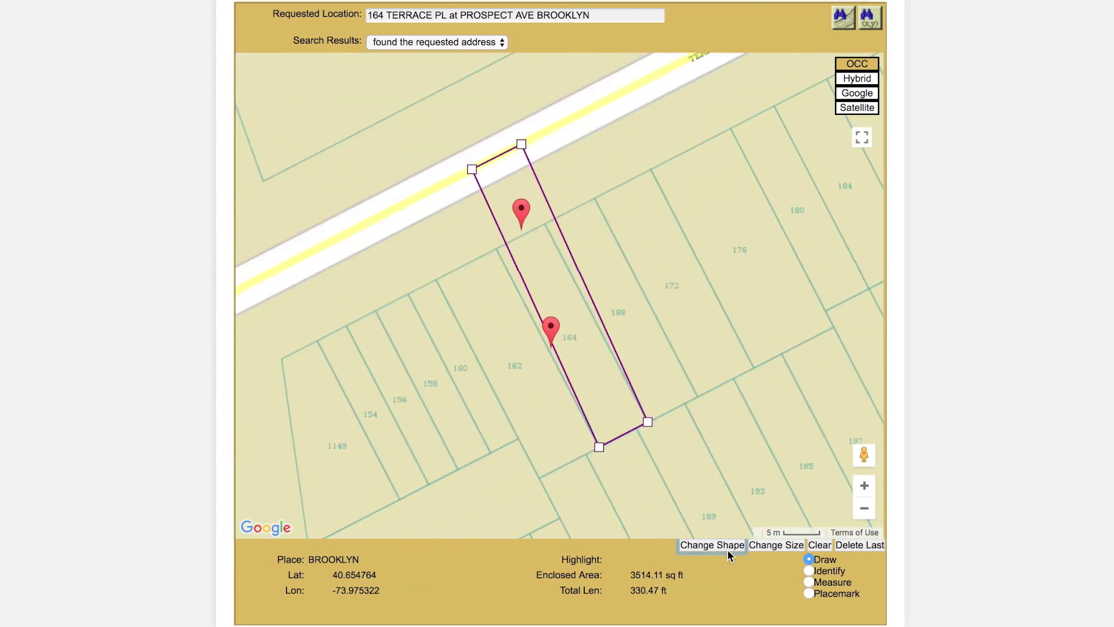
{"action": "left_click", "coordinate": [774, 545]}
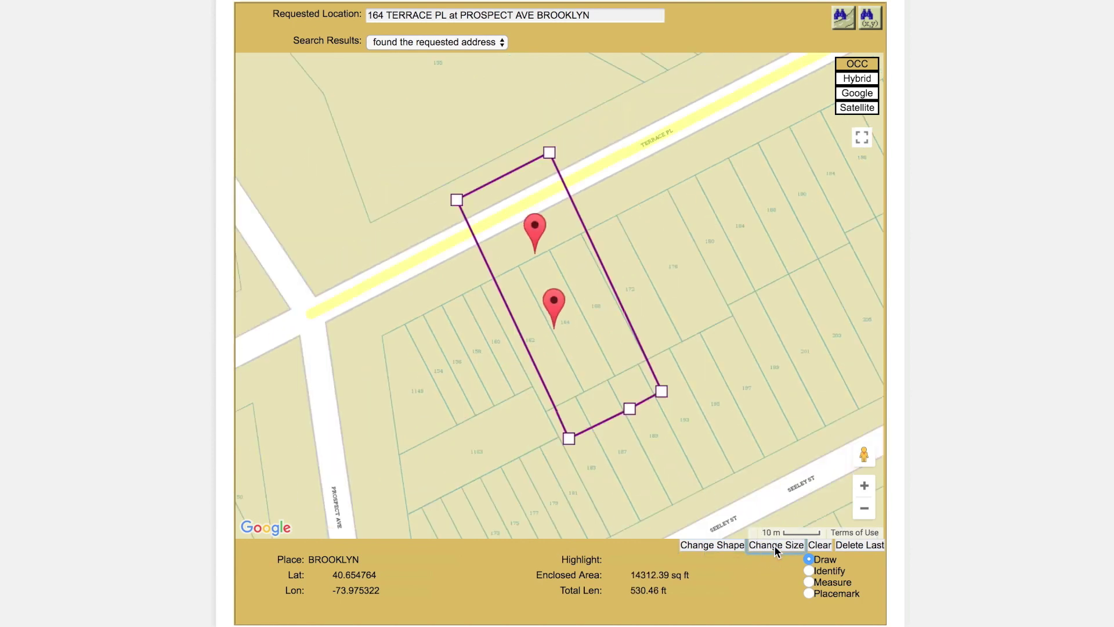
{"action": "left_click", "coordinate": [774, 545]}
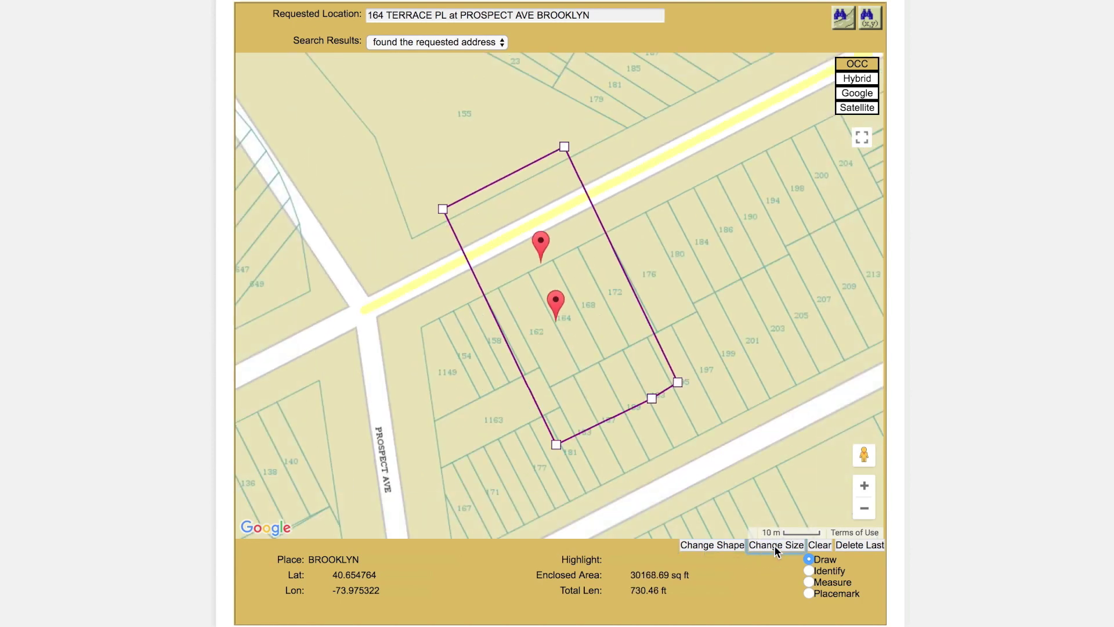
{"action": "left_click", "coordinate": [774, 545]}
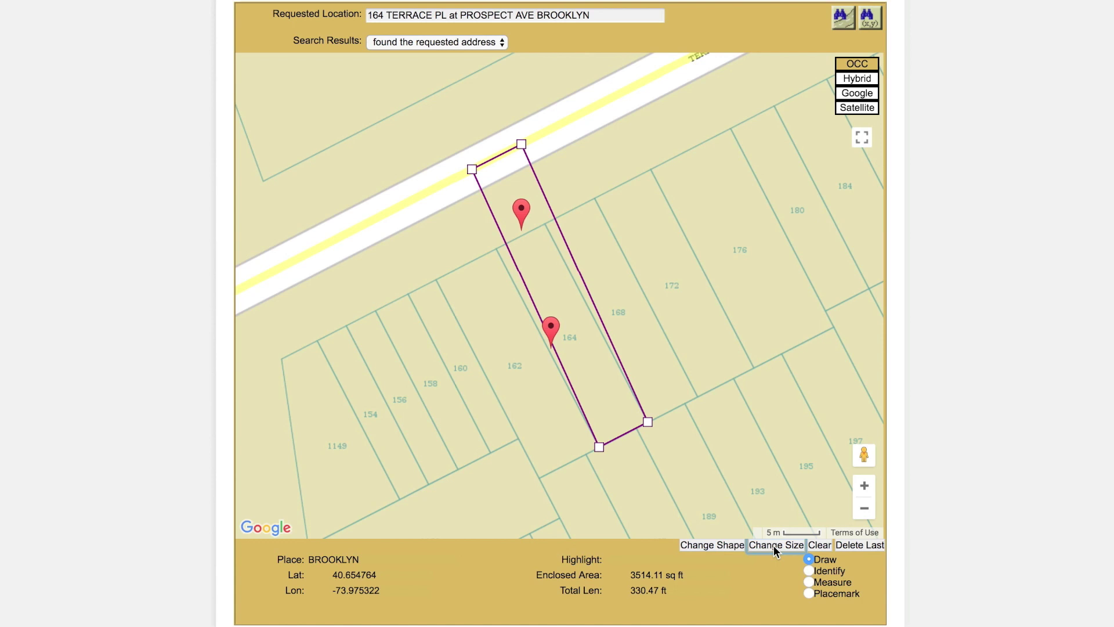
{"action": "left_click", "coordinate": [819, 545]}
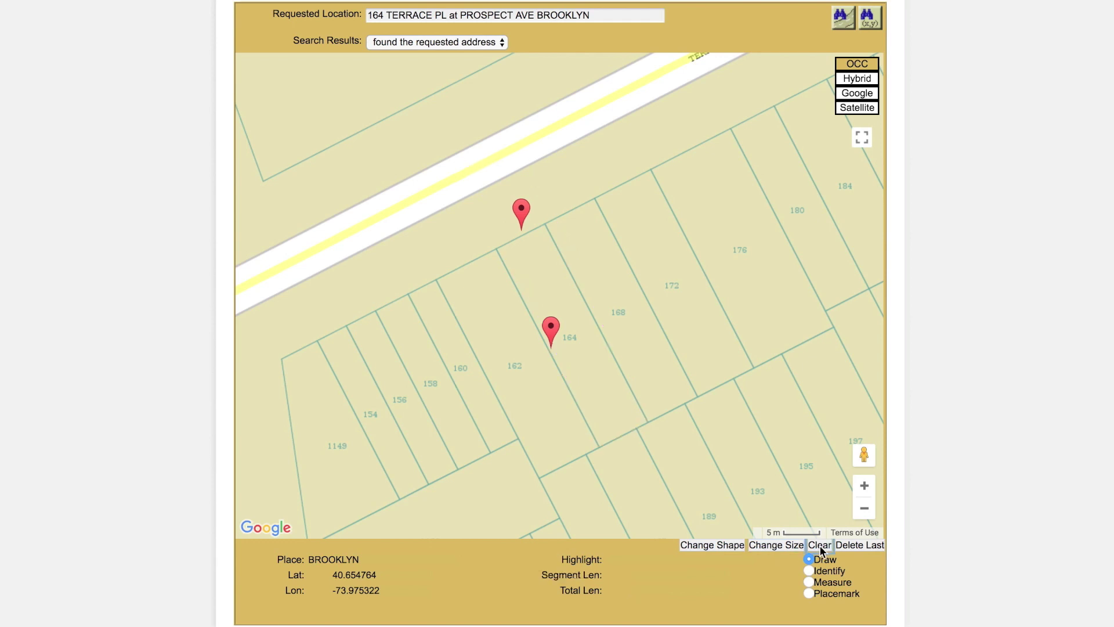
Step: Draw a four-corner outline over the lot and across Terrace Pl (3759.88 sq ft), then show satellite imagery
{"action": "left_click", "coordinate": [439, 156]}
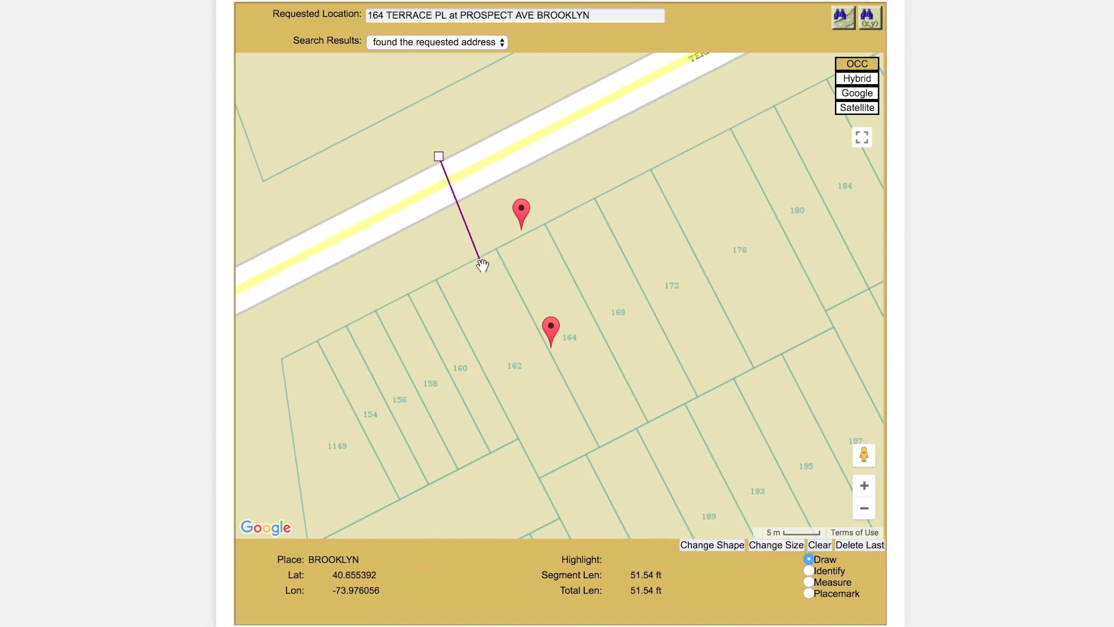
{"action": "left_click", "coordinate": [555, 377]}
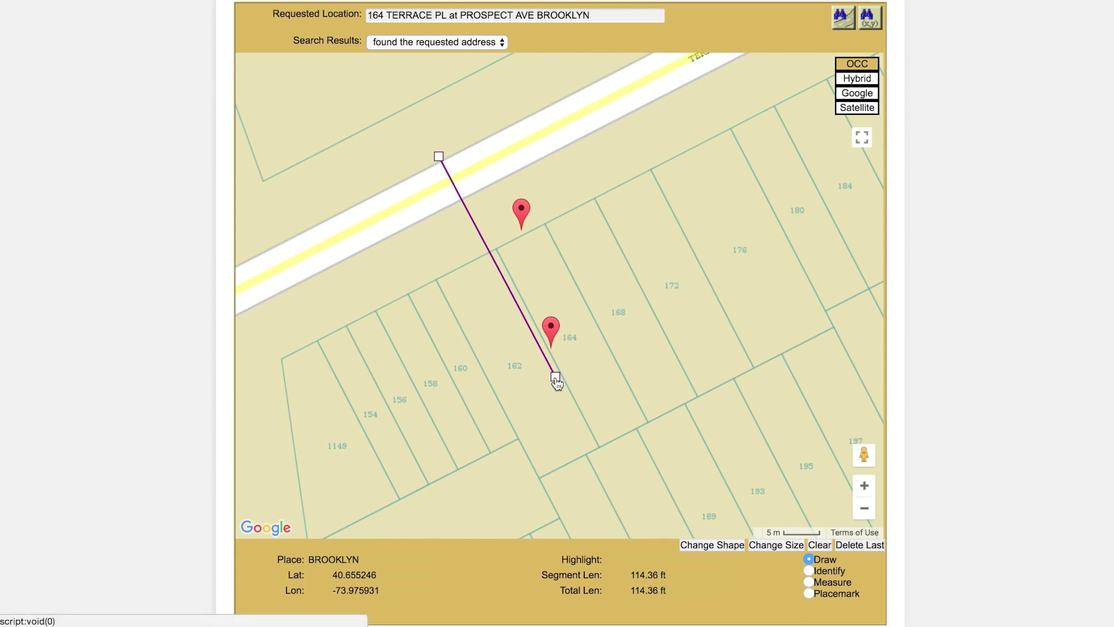
{"action": "left_click", "coordinate": [619, 342]}
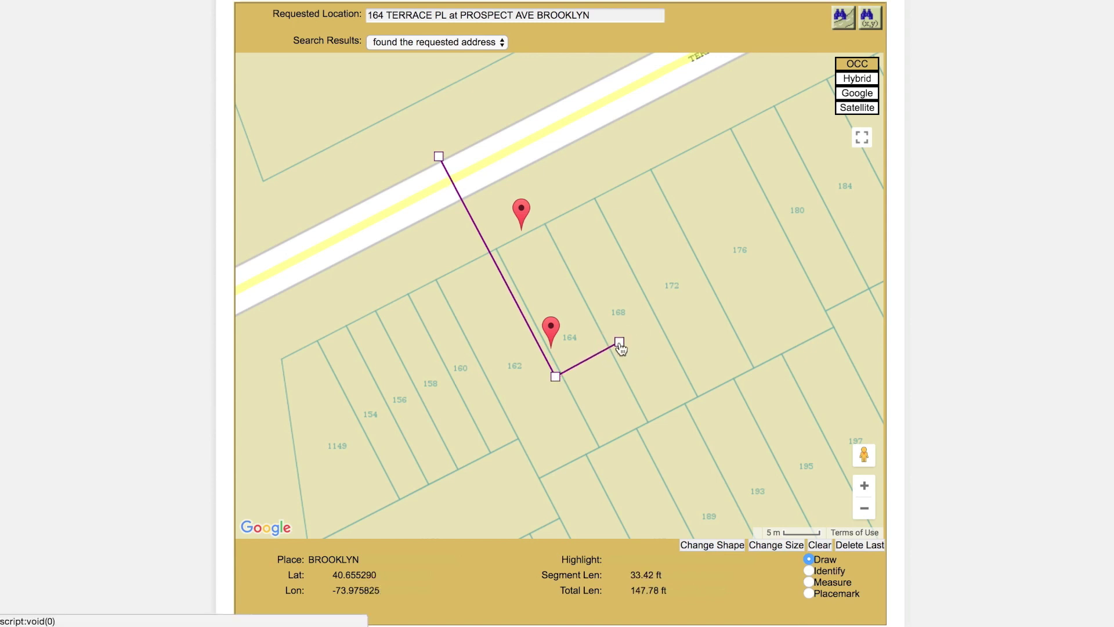
{"action": "left_click", "coordinate": [502, 124]}
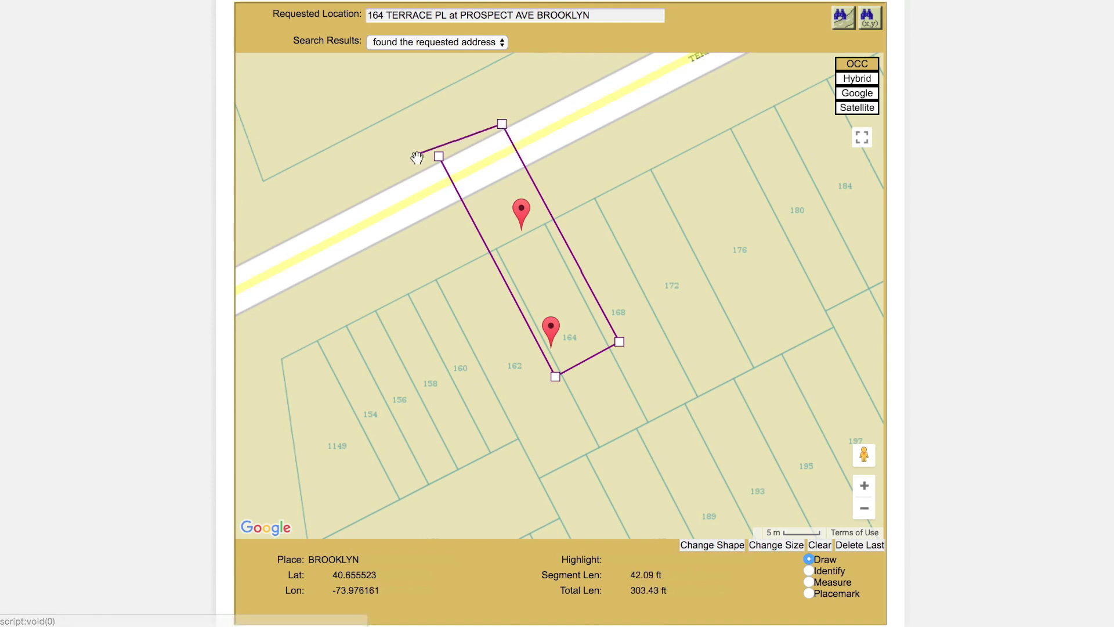
{"action": "left_click", "coordinate": [439, 156]}
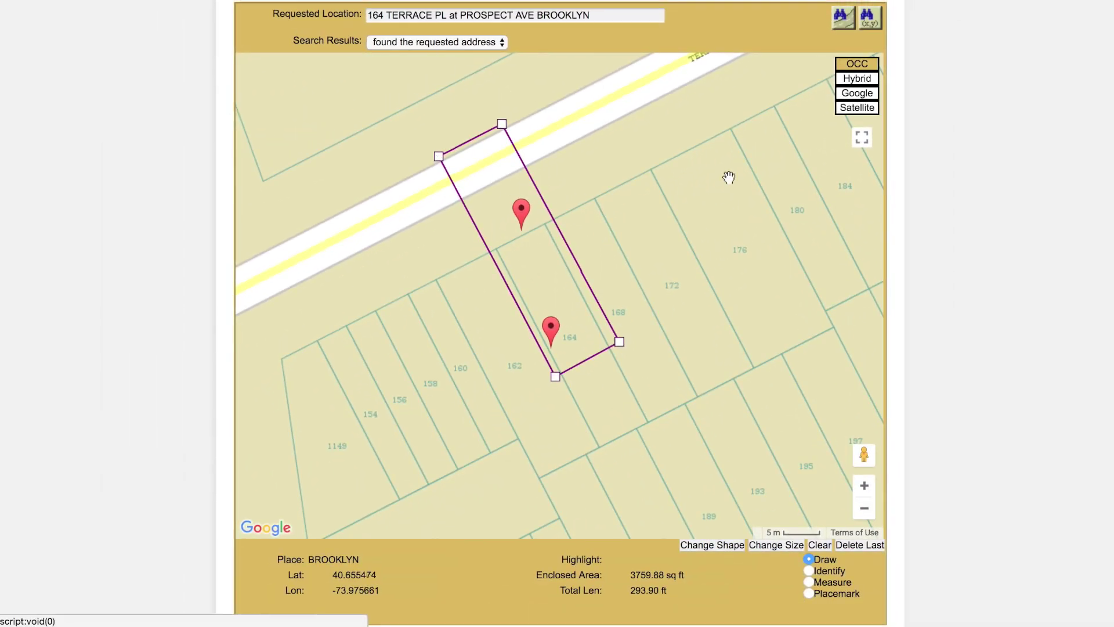
{"action": "left_click", "coordinate": [875, 110]}
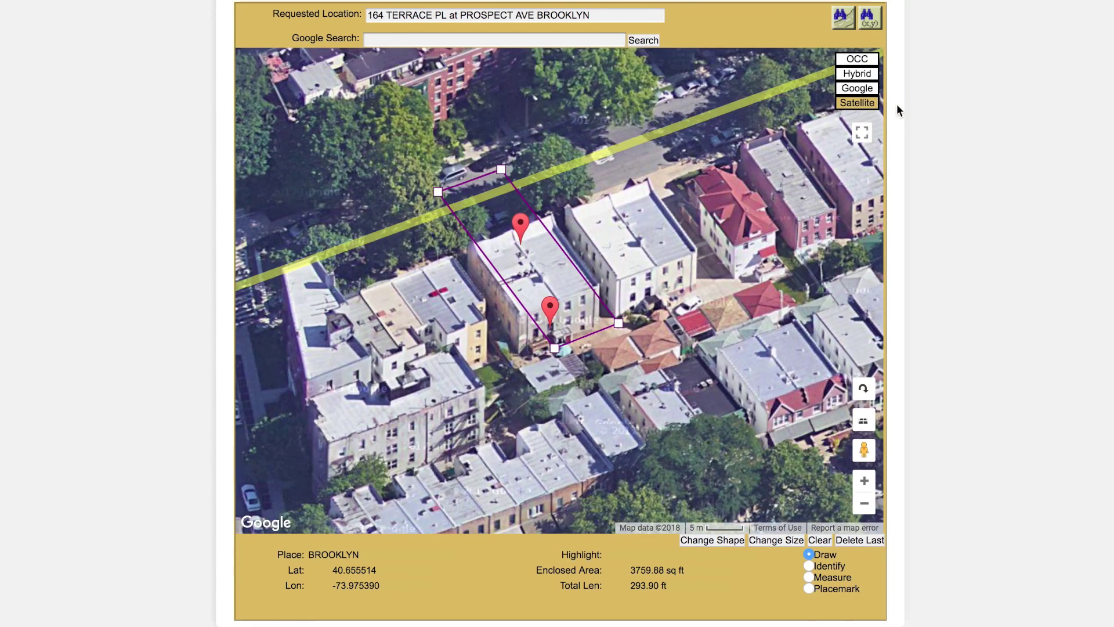
{"action": "left_click", "coordinate": [871, 510]}
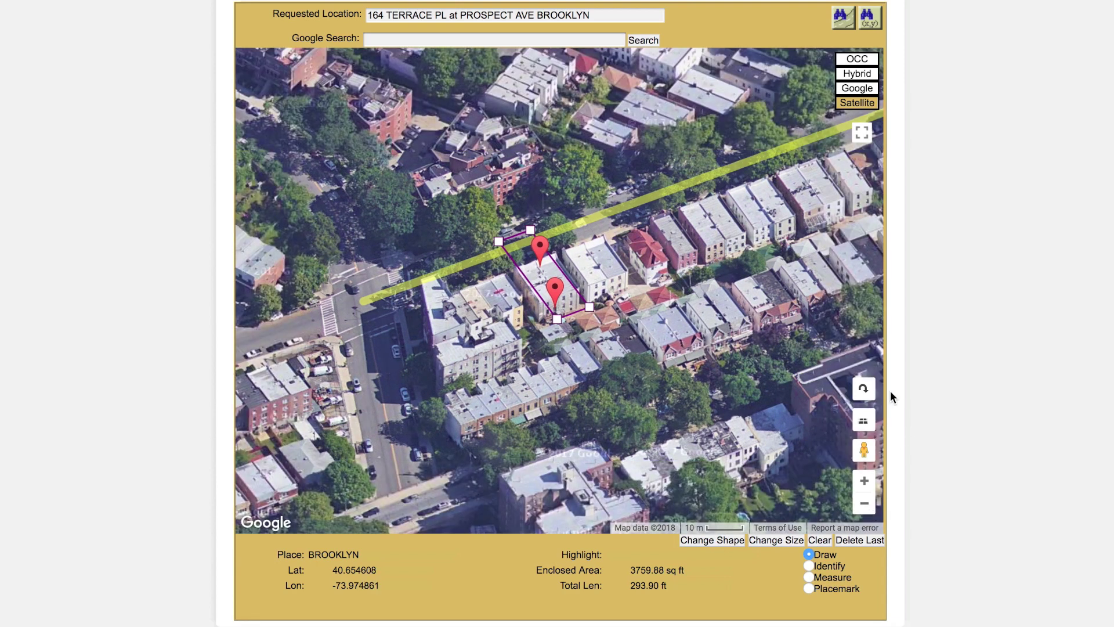
{"action": "left_click", "coordinate": [864, 390]}
{"action": "left_click", "coordinate": [864, 390]}
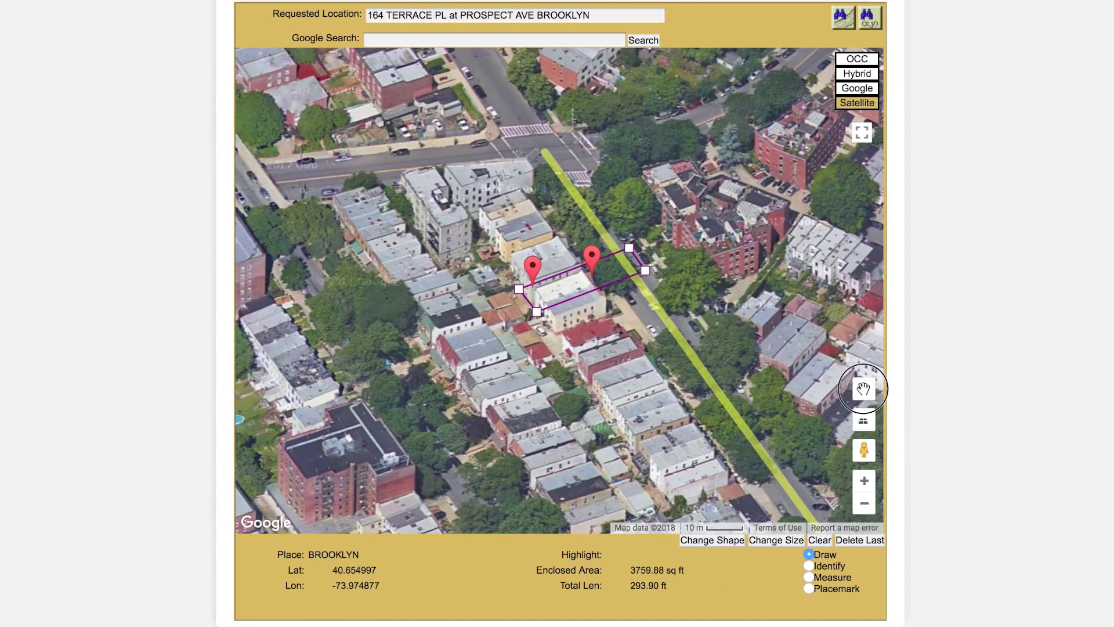
{"action": "left_click", "coordinate": [864, 390]}
{"action": "left_click", "coordinate": [864, 390]}
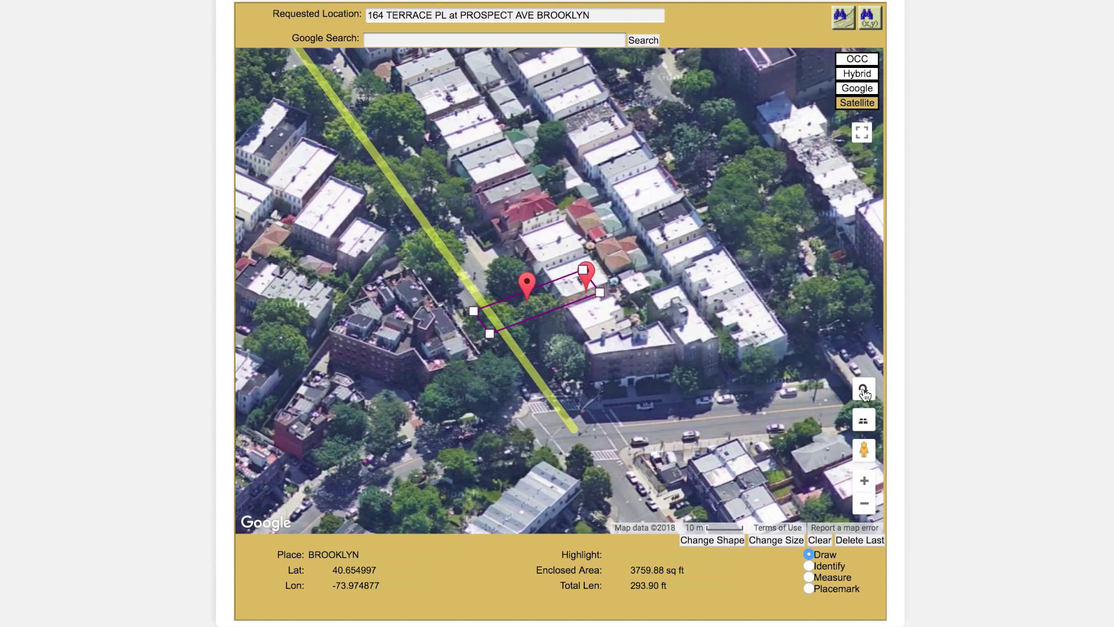
{"action": "left_click", "coordinate": [864, 390]}
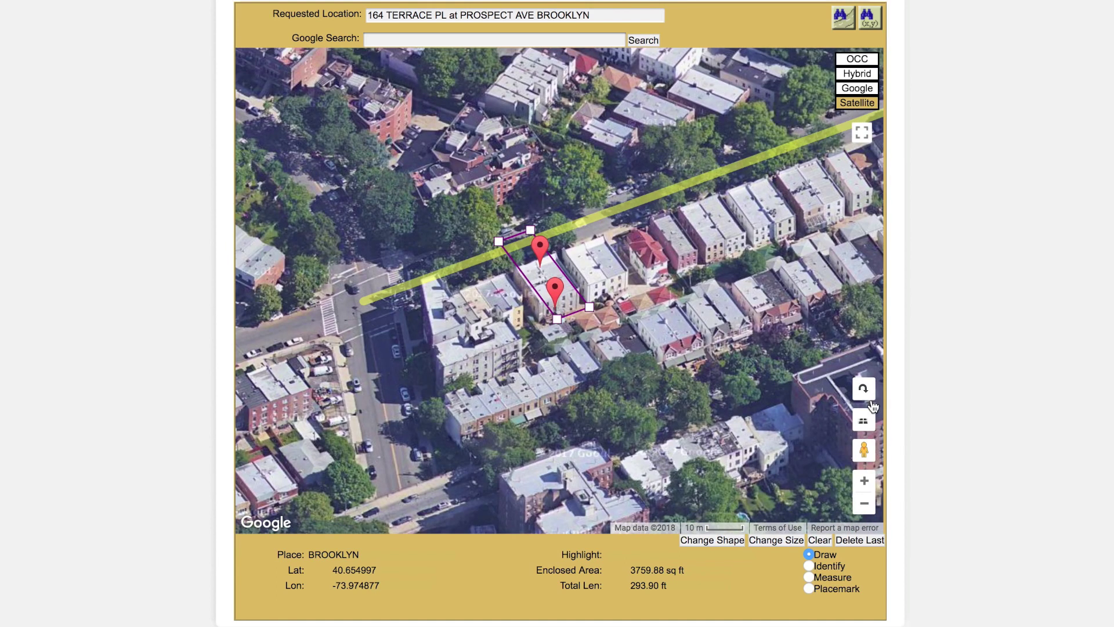
{"action": "left_click", "coordinate": [866, 420]}
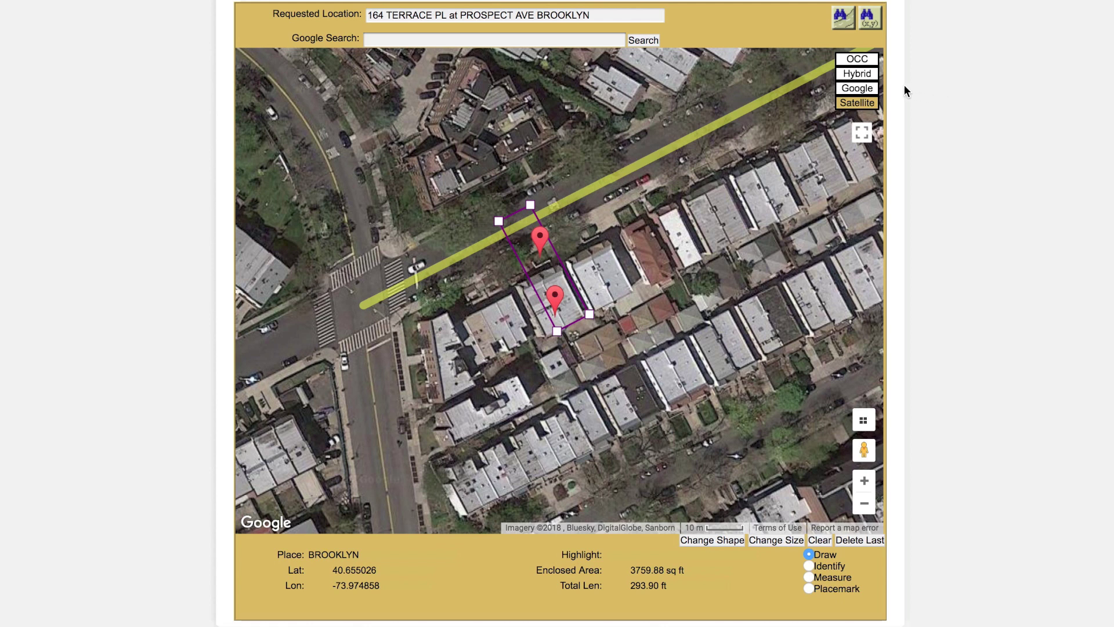
{"action": "left_click", "coordinate": [876, 90]}
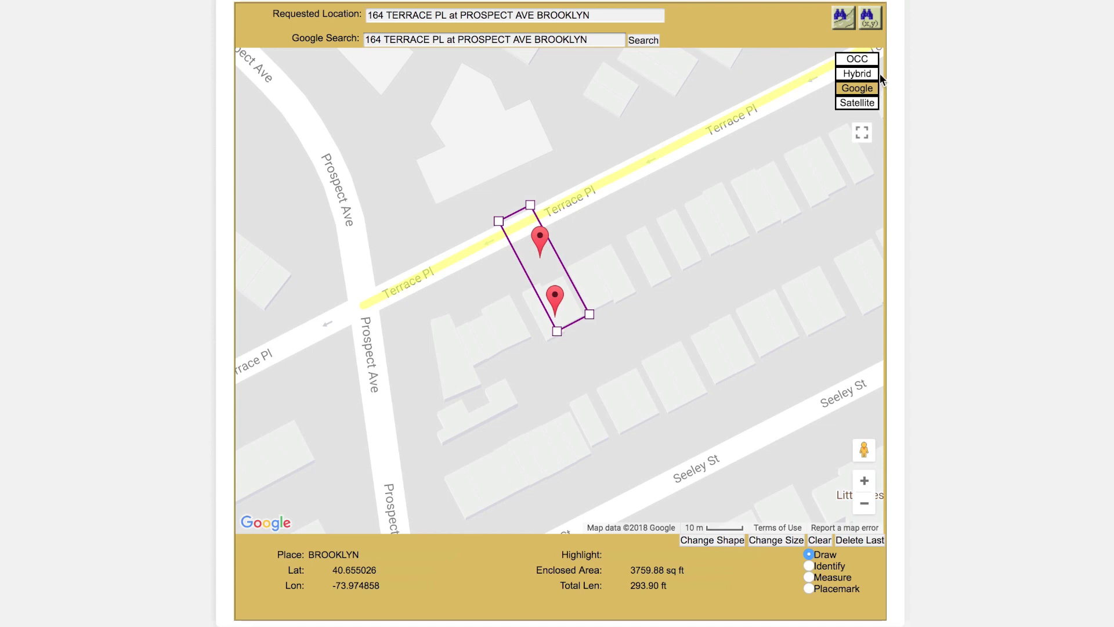
{"action": "left_click", "coordinate": [877, 74]}
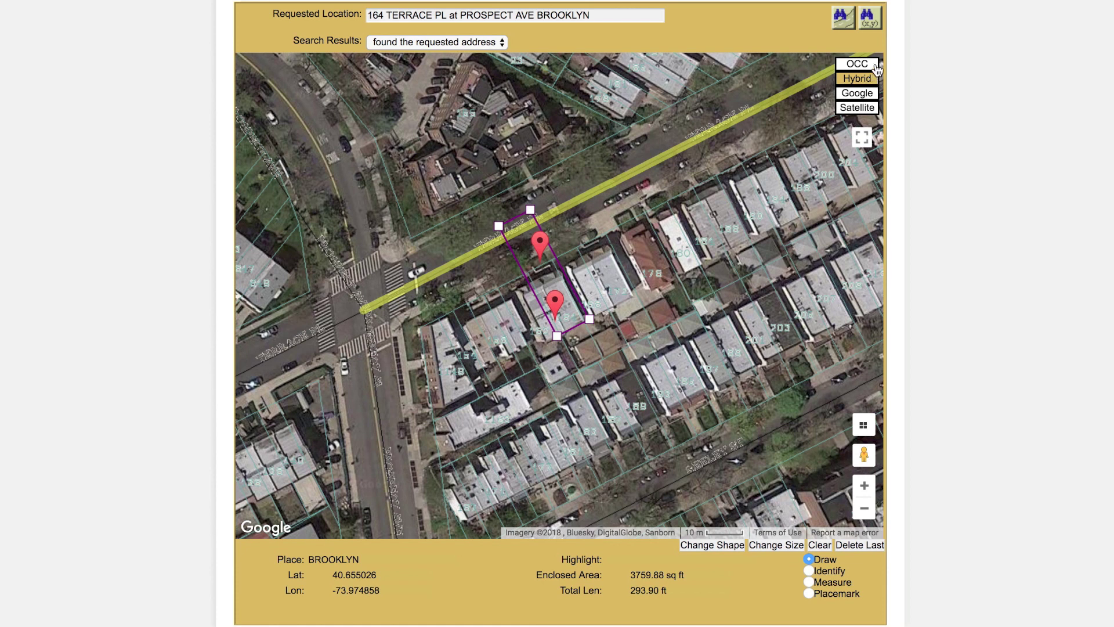
{"action": "left_click", "coordinate": [876, 68]}
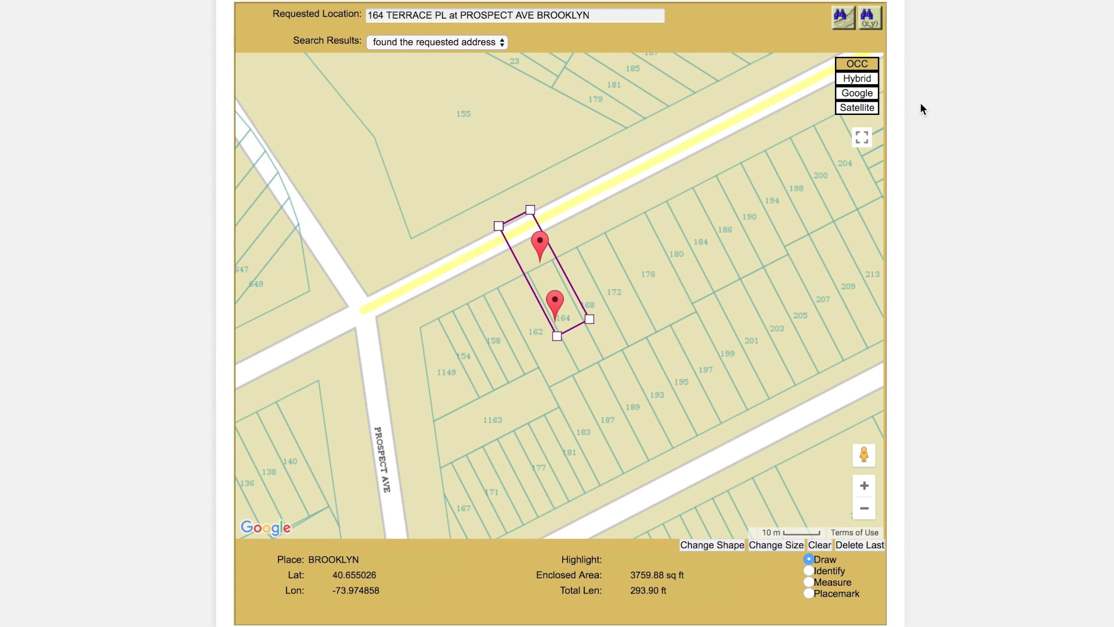
Step: Set the work start to January 22, 2018 at 09:00 AM and proceed to utility notification
{"action": "scroll", "coordinate": [921, 104], "scroll_direction": "down", "scroll_amount": 6}
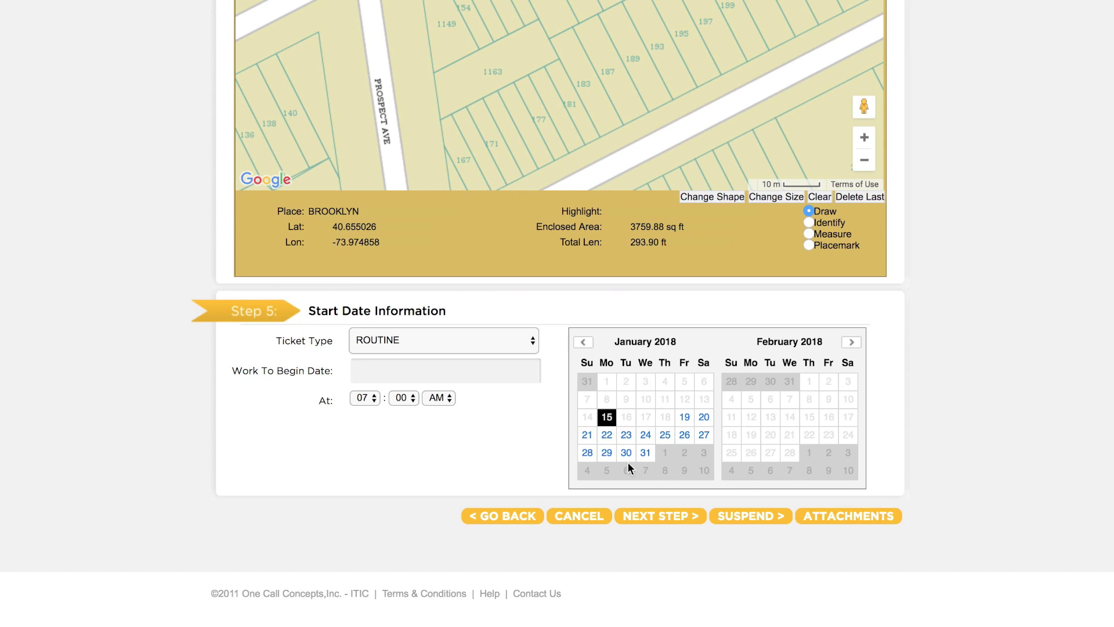
{"action": "left_click", "coordinate": [607, 437]}
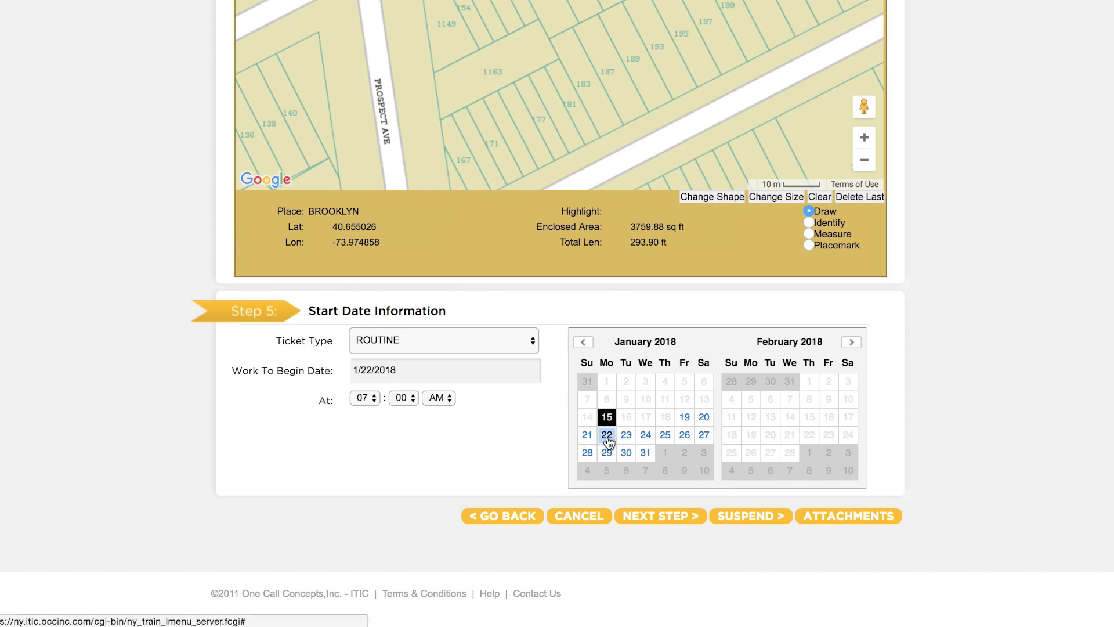
{"action": "left_click", "coordinate": [372, 399]}
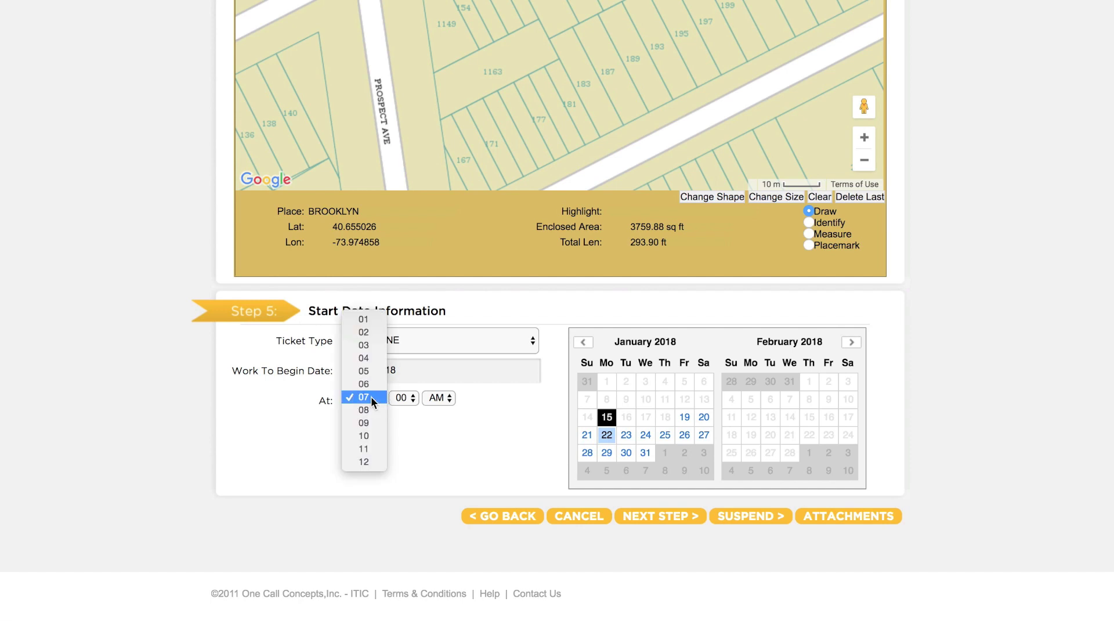
{"action": "left_click", "coordinate": [371, 424]}
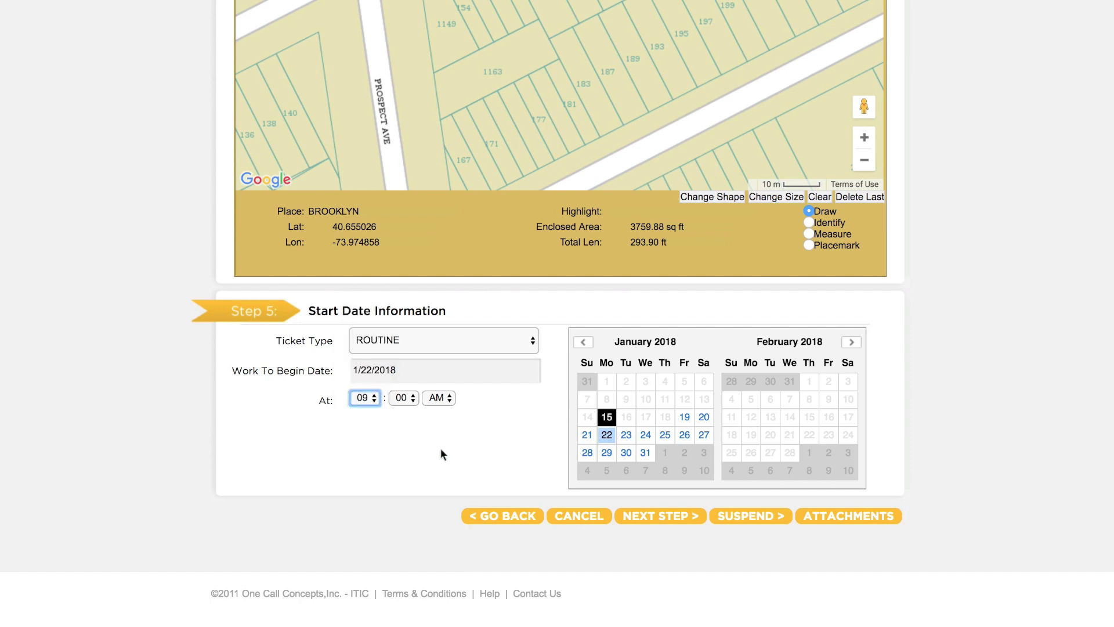
{"action": "left_click", "coordinate": [620, 515]}
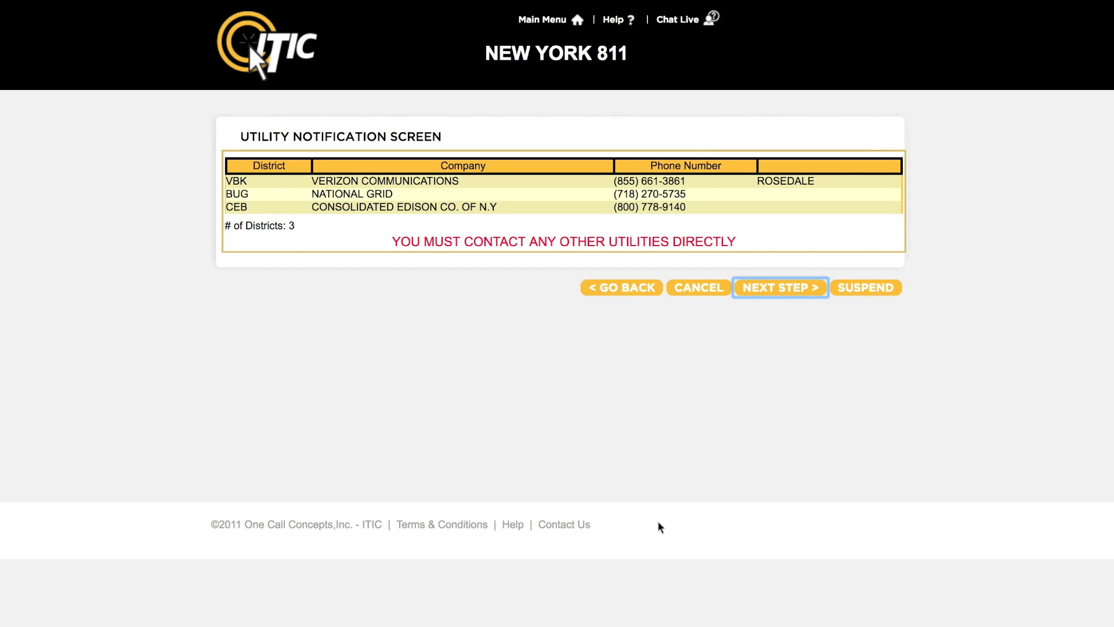
Step: Submit the locate ticket from the Utility Notification Screen for call-center review
{"action": "left_click", "coordinate": [782, 290]}
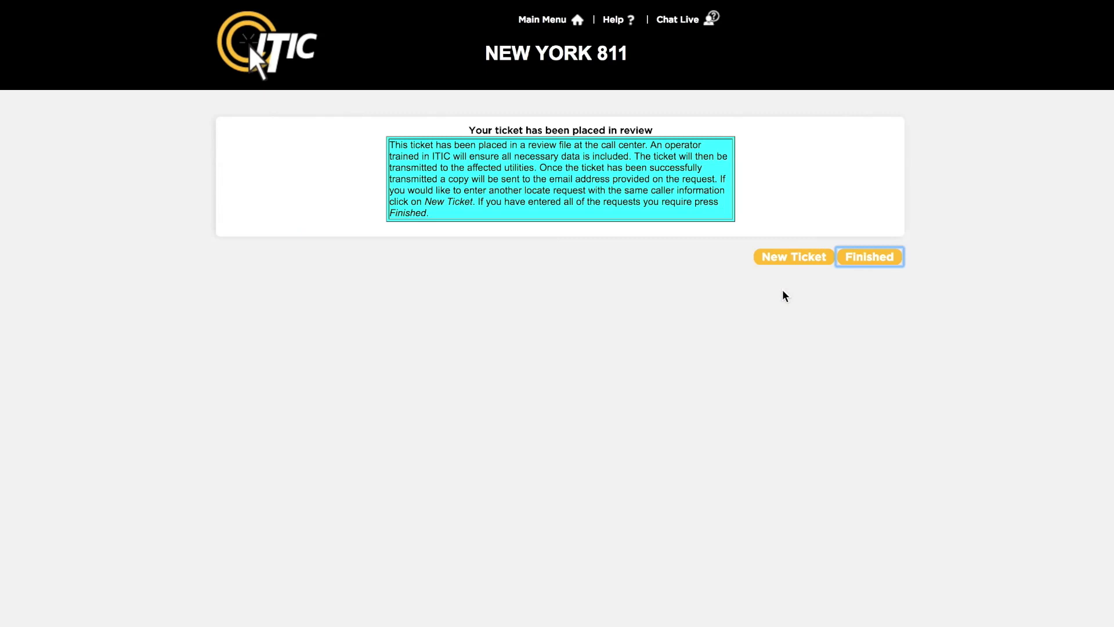